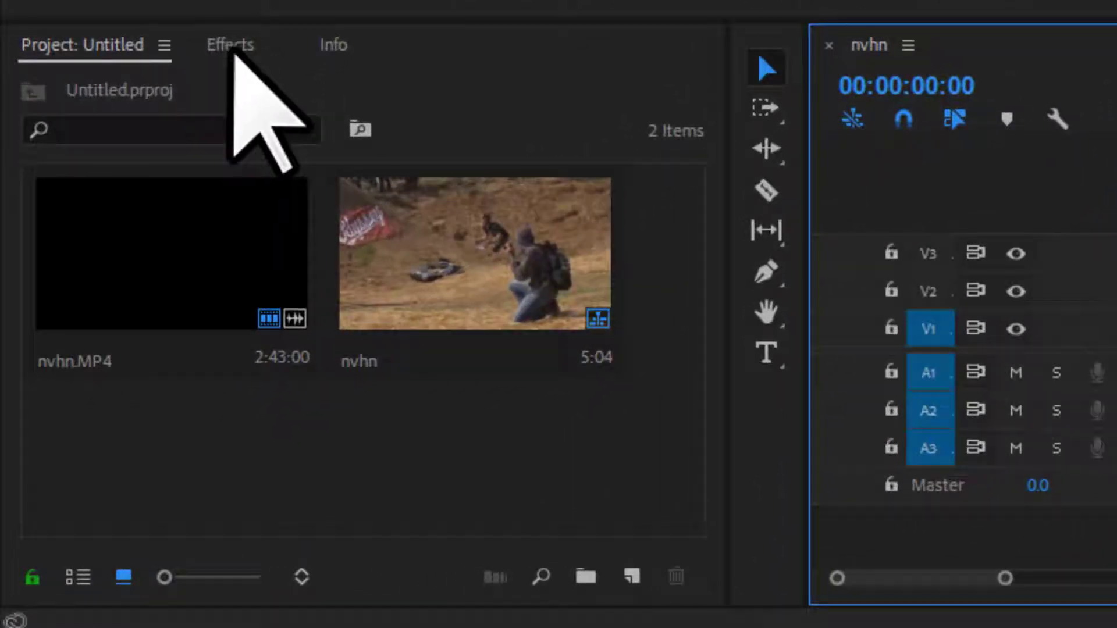
Apply the Basic 3D video effect from the Perspective category to the nvhn.MP4 clip in the timeline.
left_click(235, 57)
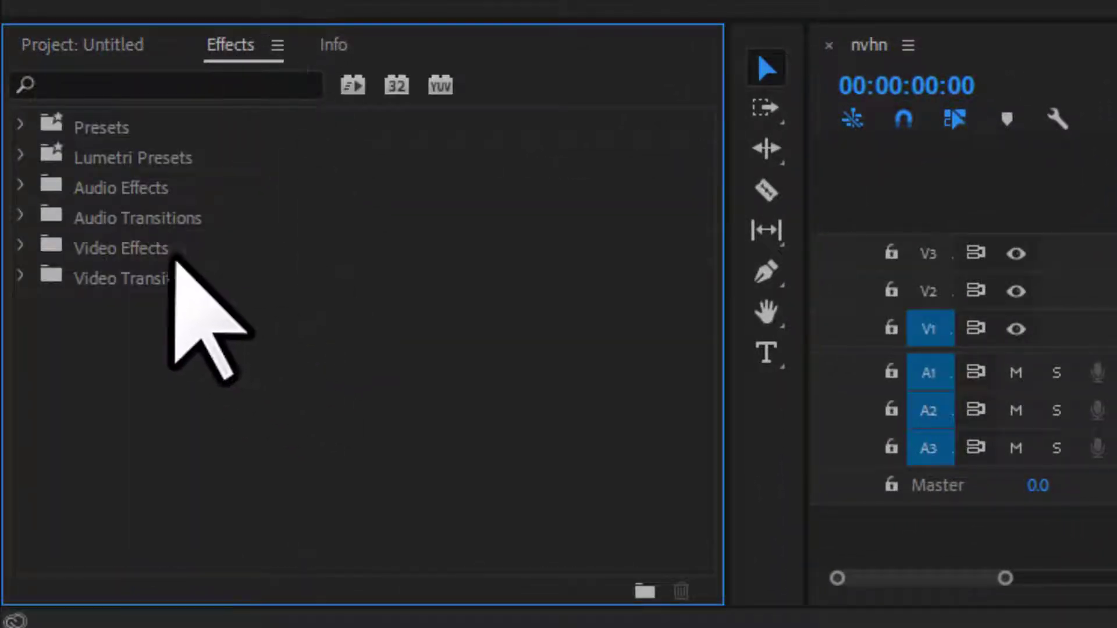
left_click(21, 248)
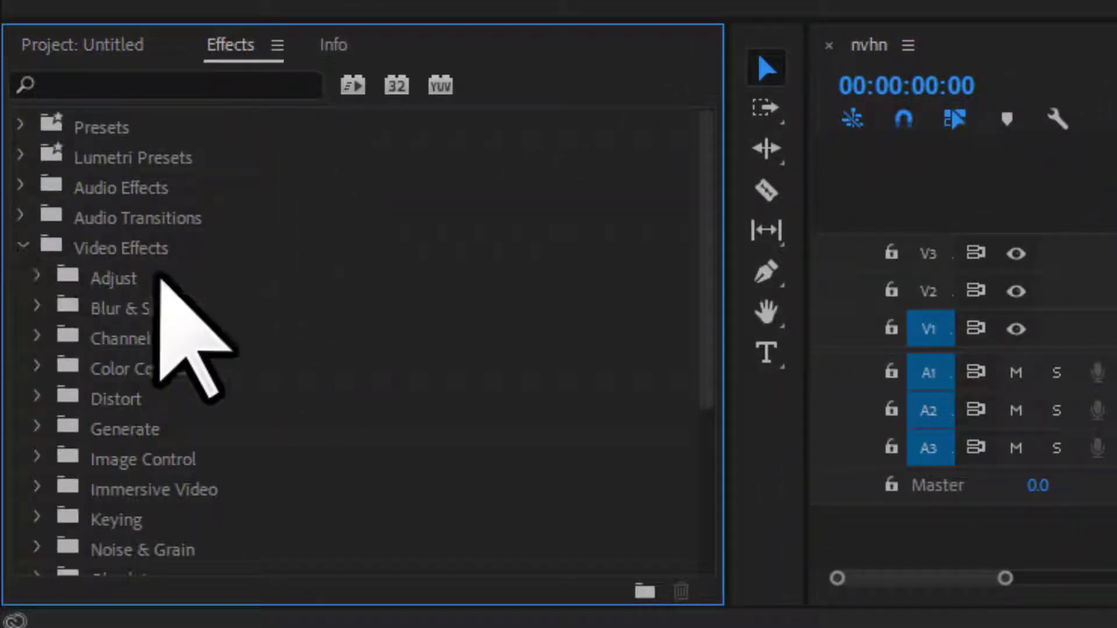
scroll(175, 309, "down", 4)
scroll(175, 303, "down", 3)
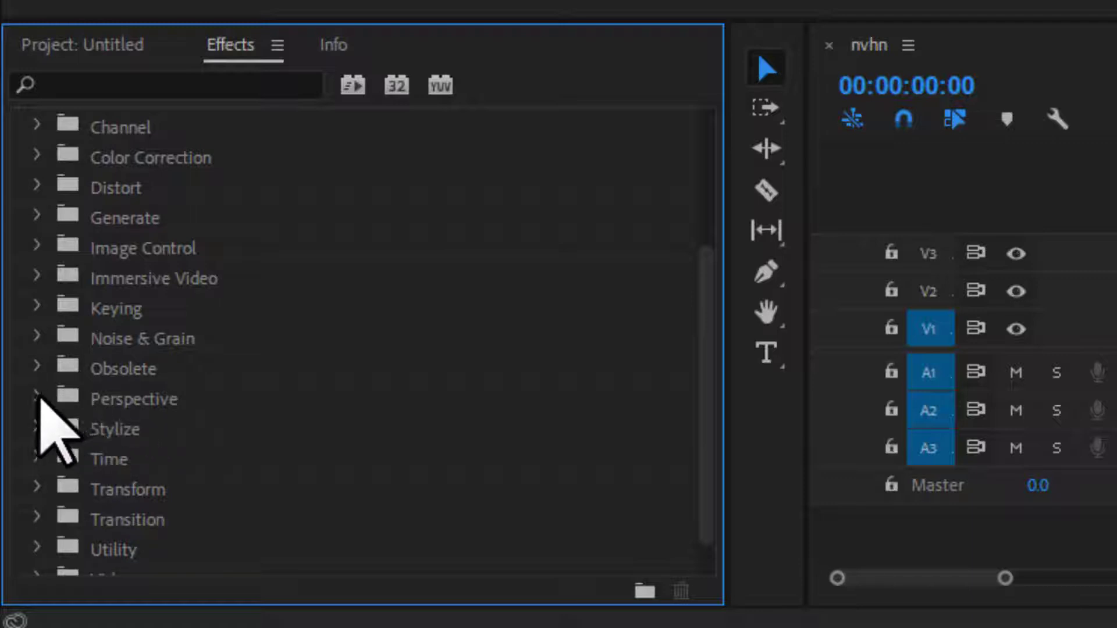
left_click(36, 395)
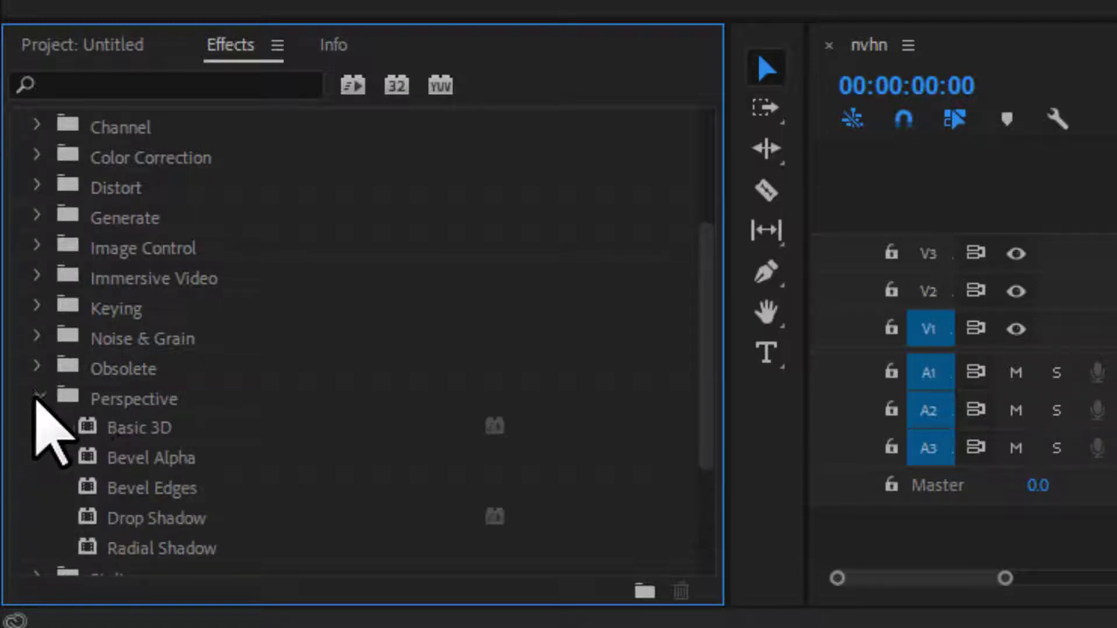
scroll(145, 434, "down", 3)
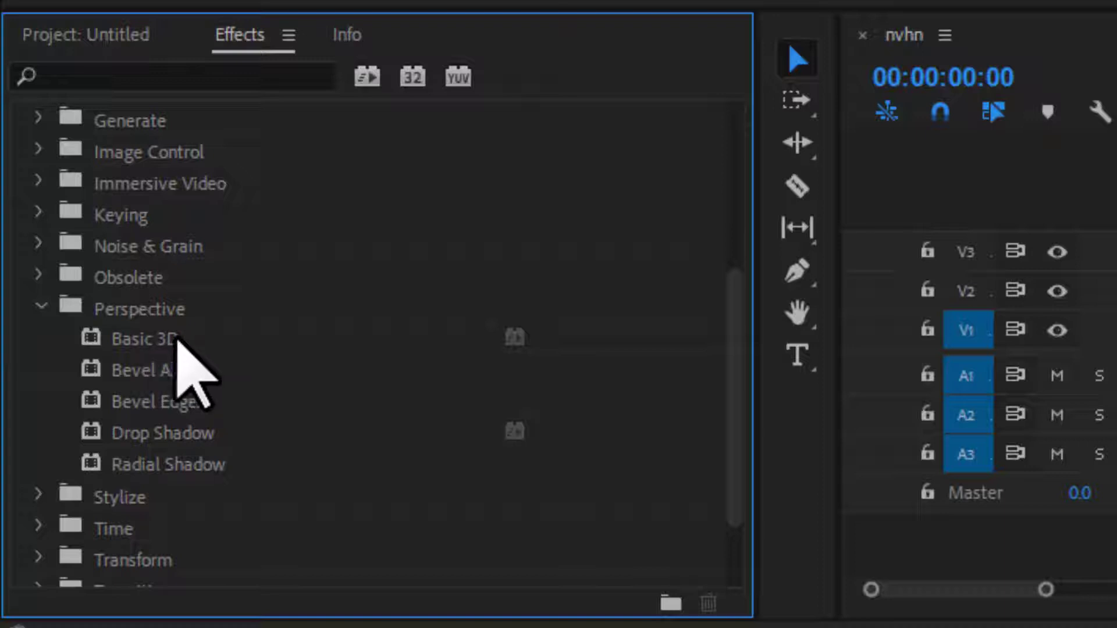
left_click_drag(182, 340, 458, 424)
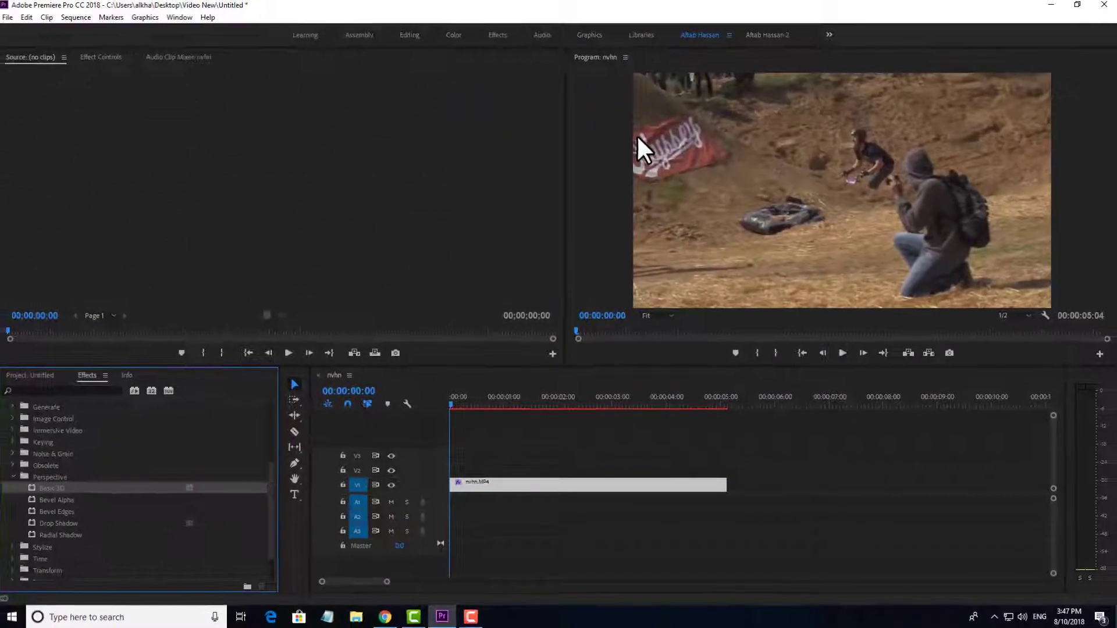
Show the effect settings of the nvhn.MP4 clip with the Basic 3D parameters expanded.
left_click_drag(478, 401, 432, 389)
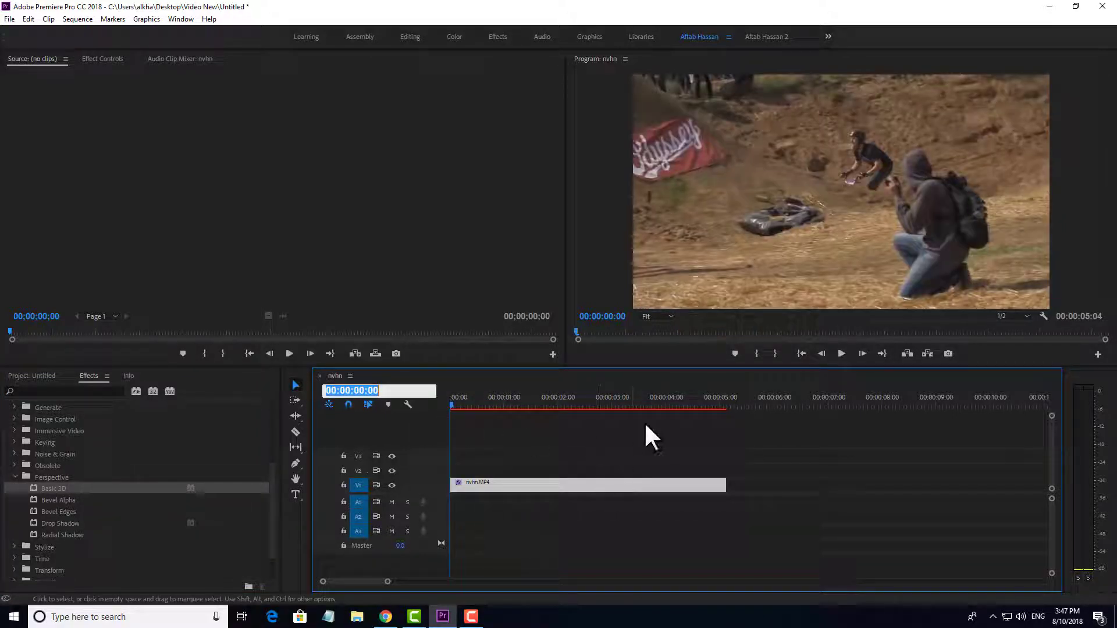
left_click_drag(680, 423, 507, 520)
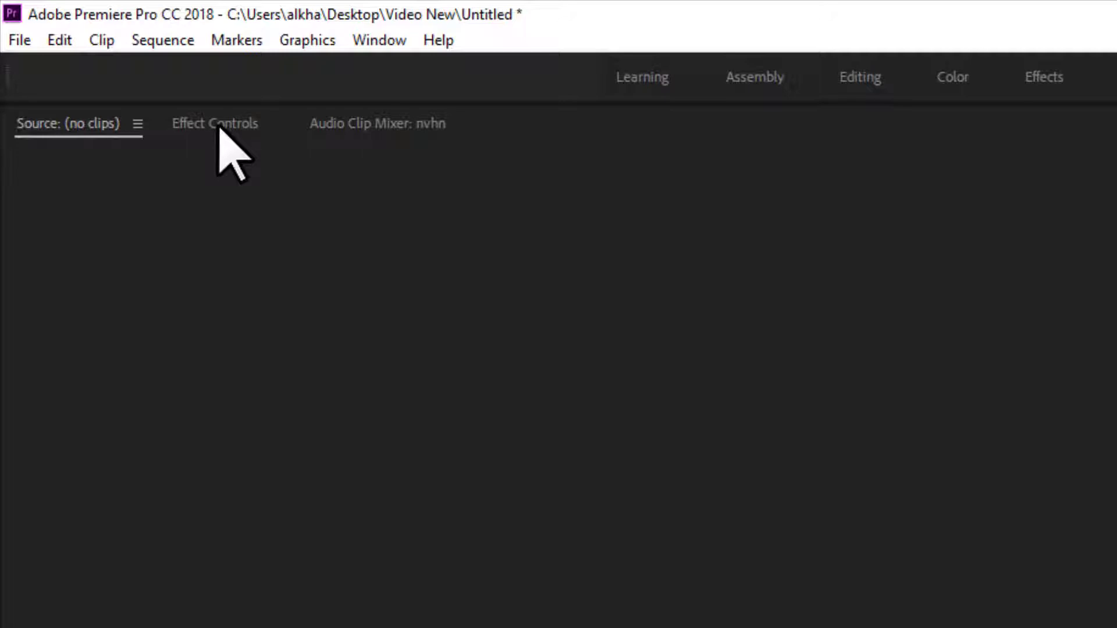
left_click(220, 126)
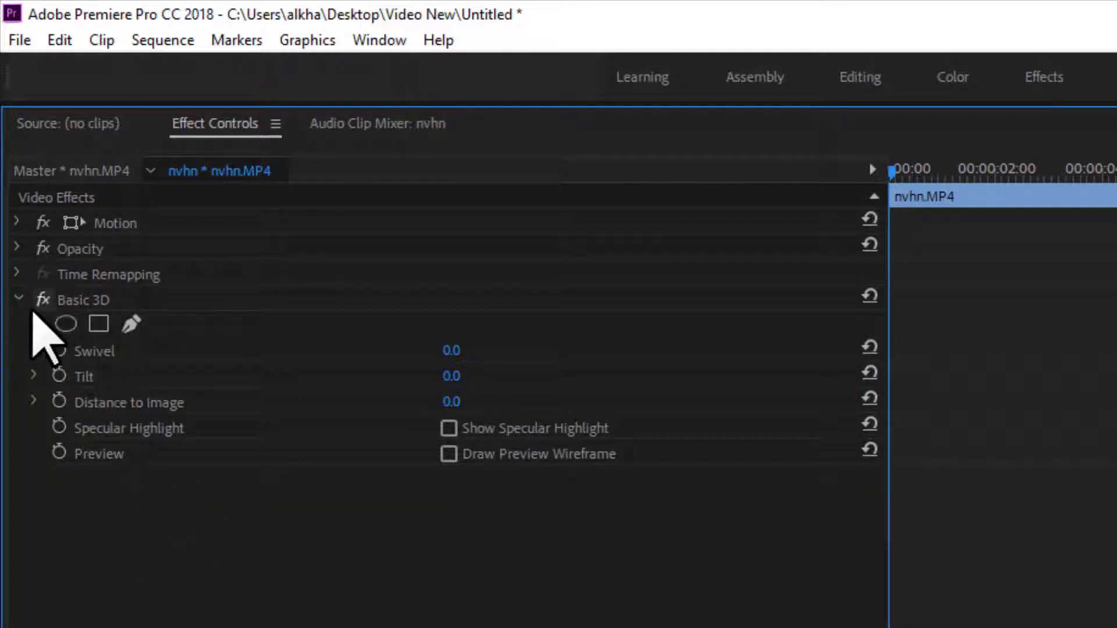
left_click(18, 299)
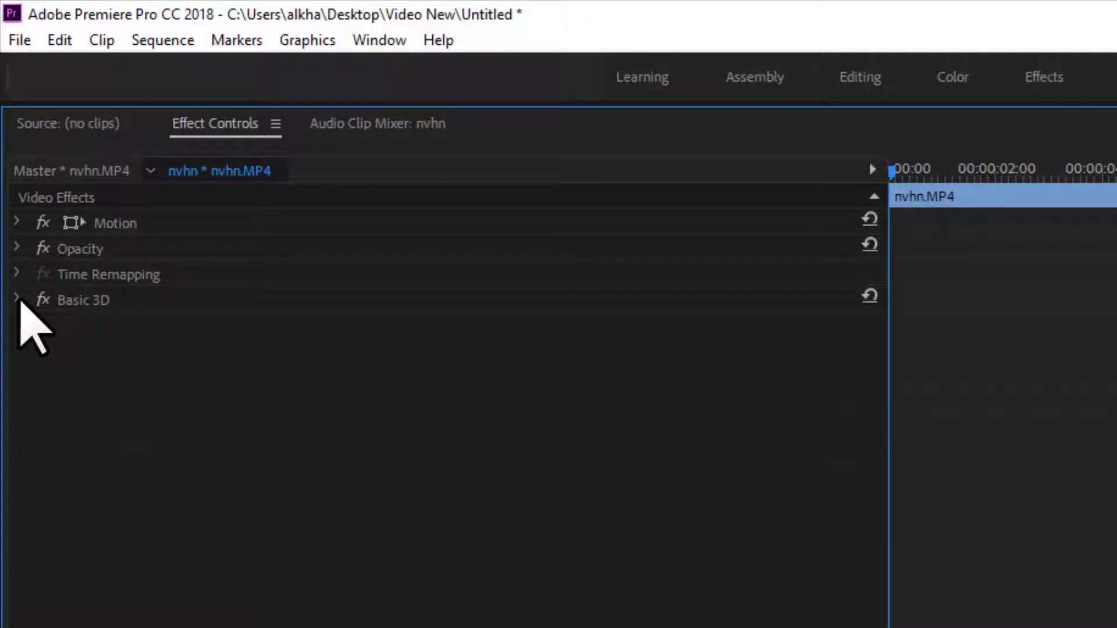
left_click(18, 299)
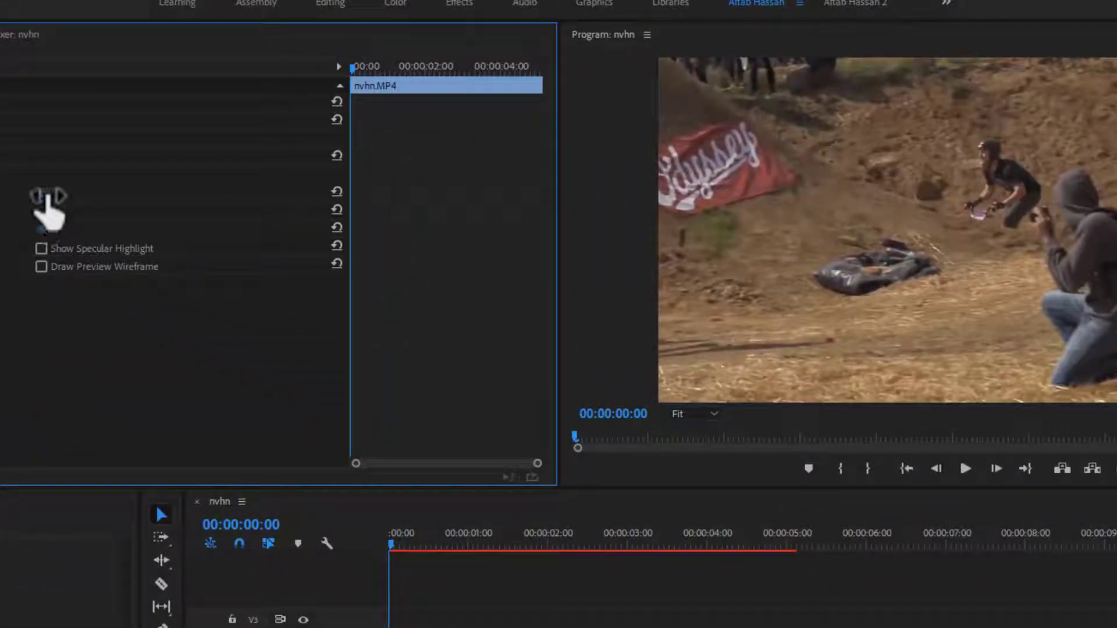
Try different Swivel angles on the clip, down to -18°, and reset the Swivel parameter.
left_click(46, 194)
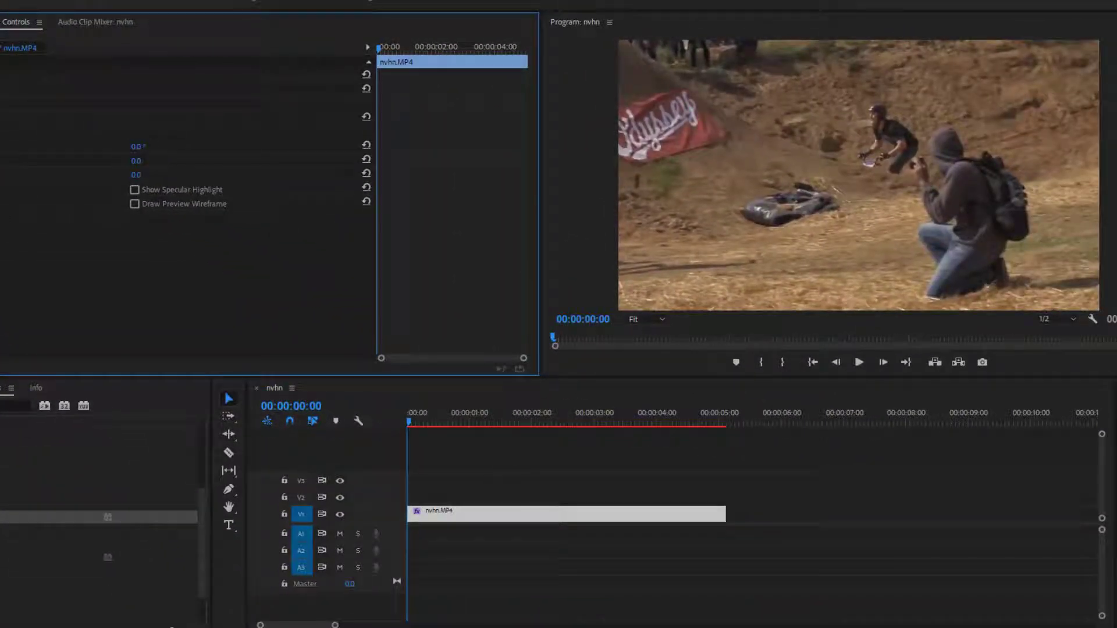
left_click_drag(136, 147, 213, 147)
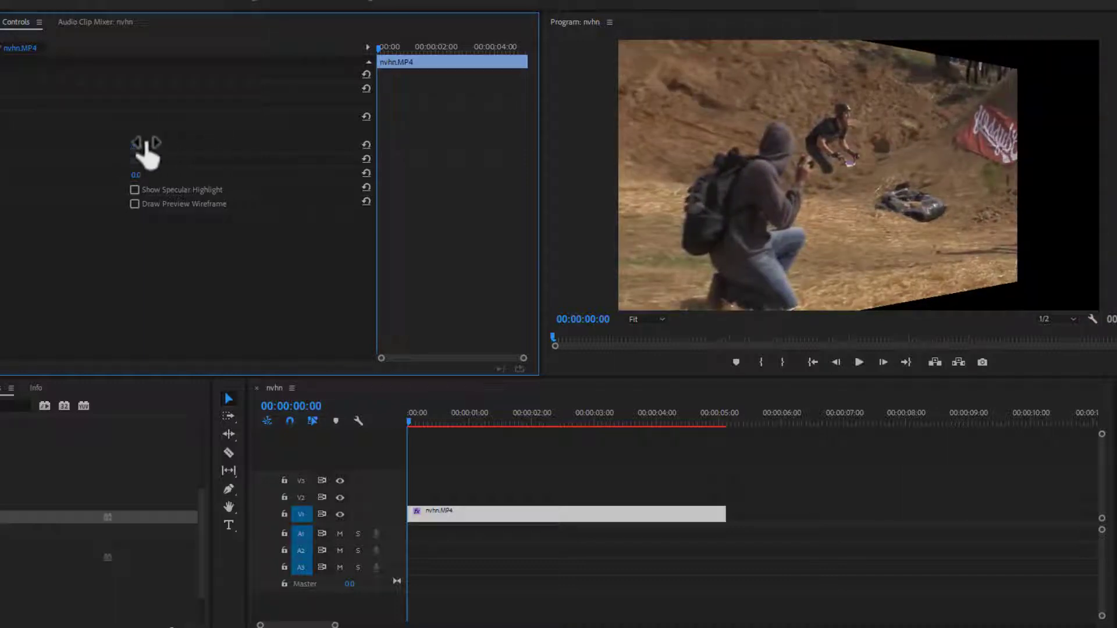
mouse_move(179, 147)
left_mouse_down()
mouse_move(115, 146)
mouse_move(160, 146)
left_mouse_up()
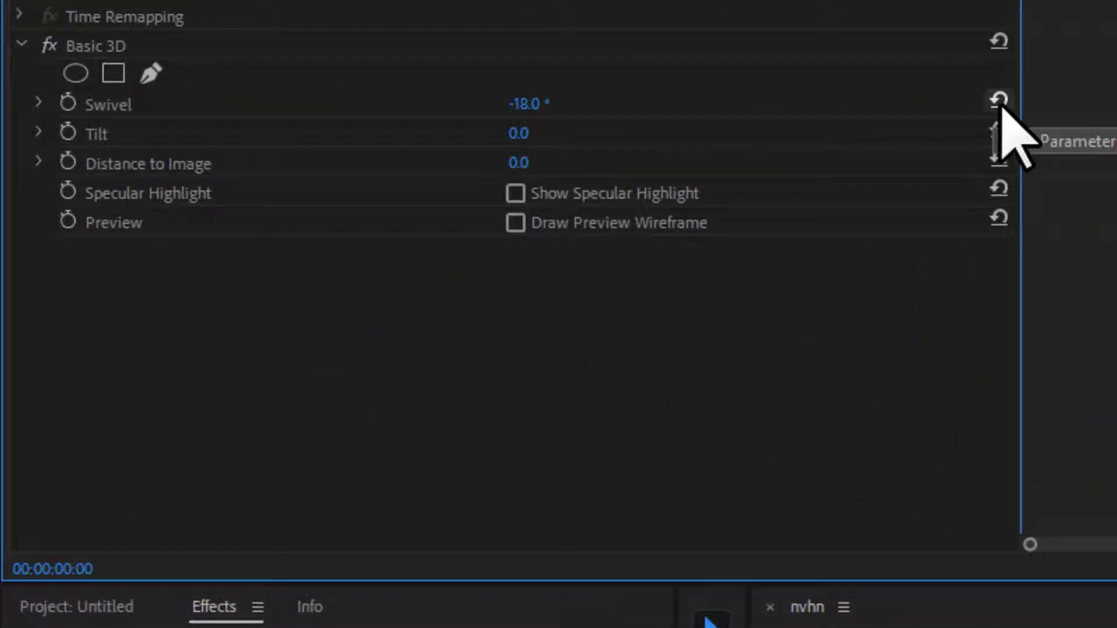
left_click(1000, 100)
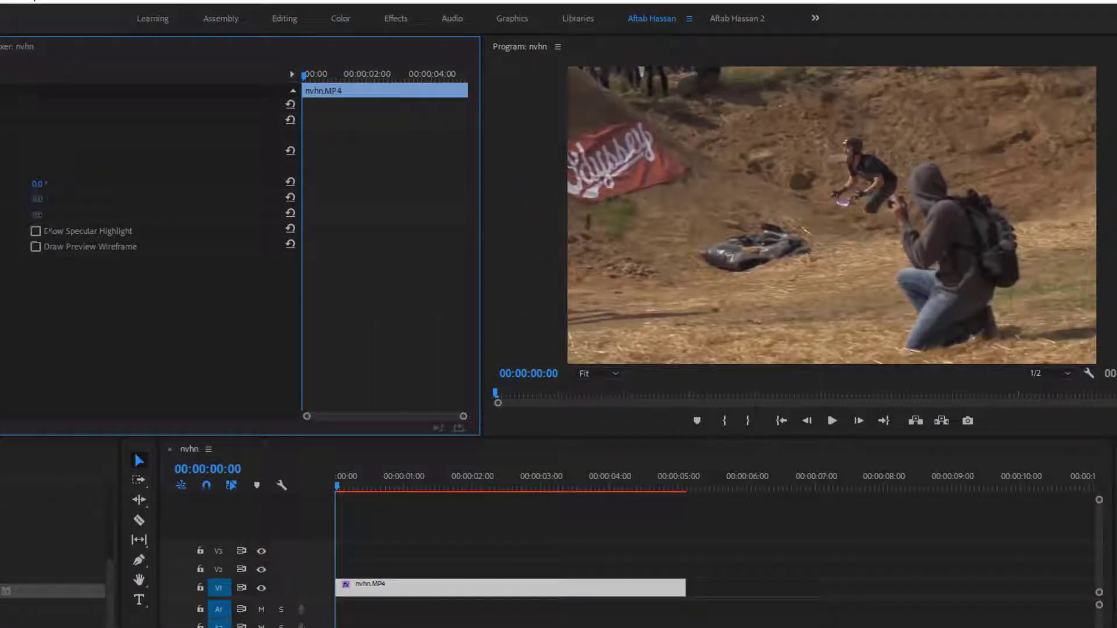
Try tilting the clip to 176° and back to 12°, and reset the Tilt parameter.
left_click_drag(38, 198, 141, 198)
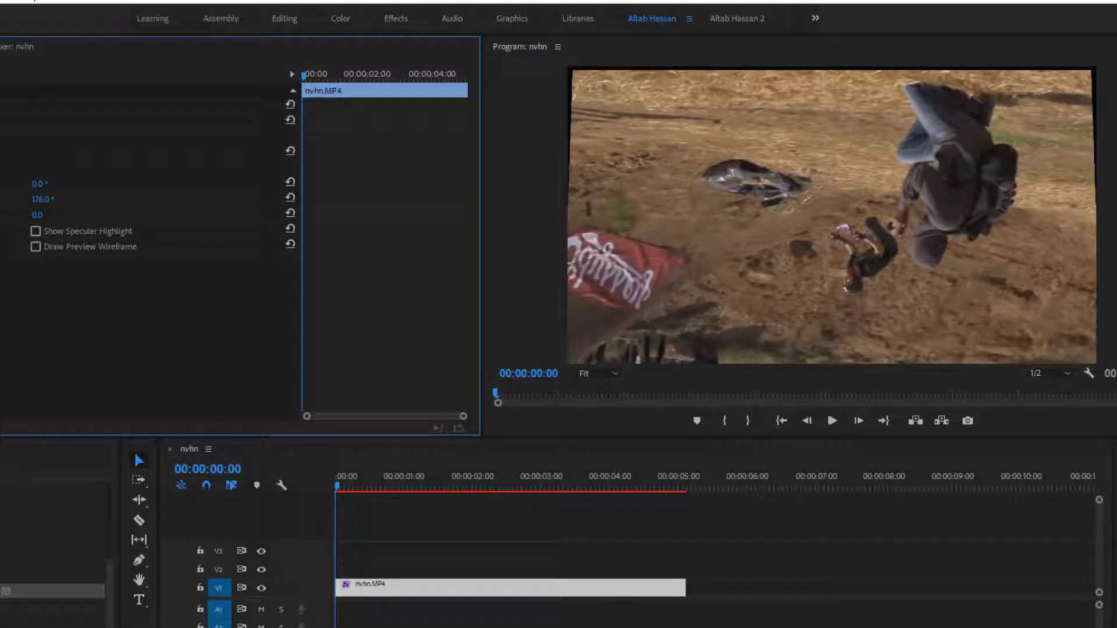
left_click_drag(142, 199, 46, 200)
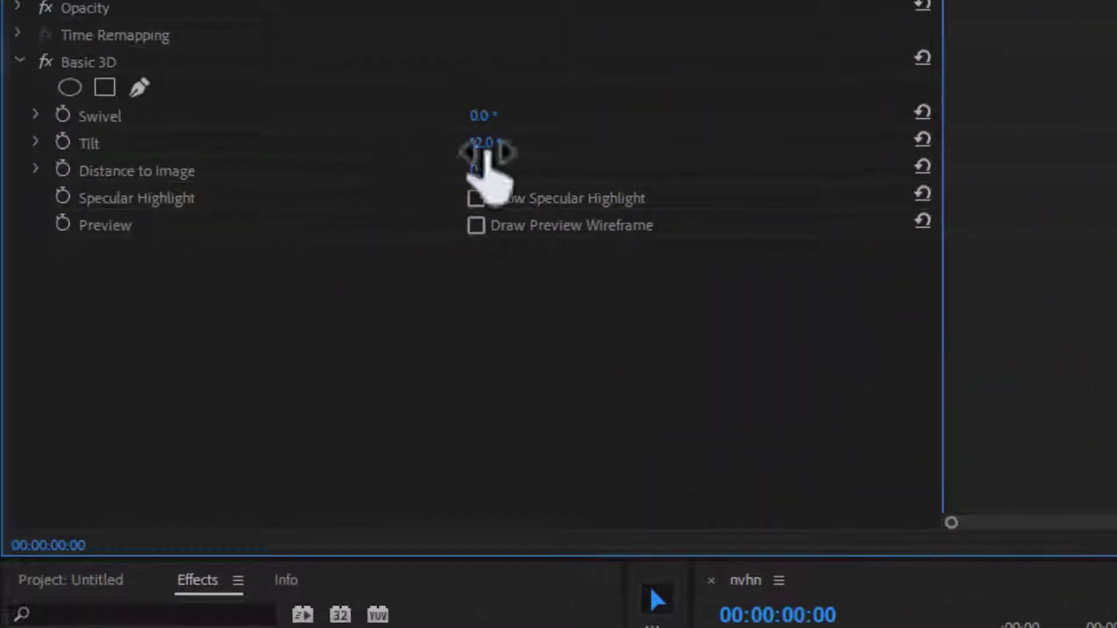
left_click(922, 139)
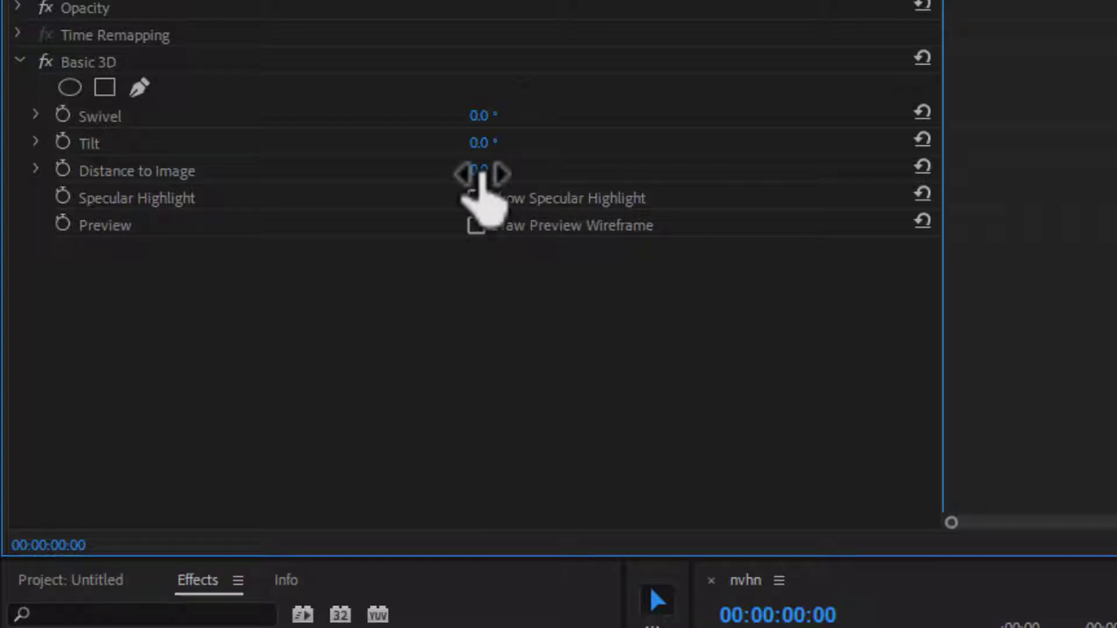
Try a Distance to Image of -7 on the clip and reset that parameter.
left_click_drag(518, 170, 475, 170)
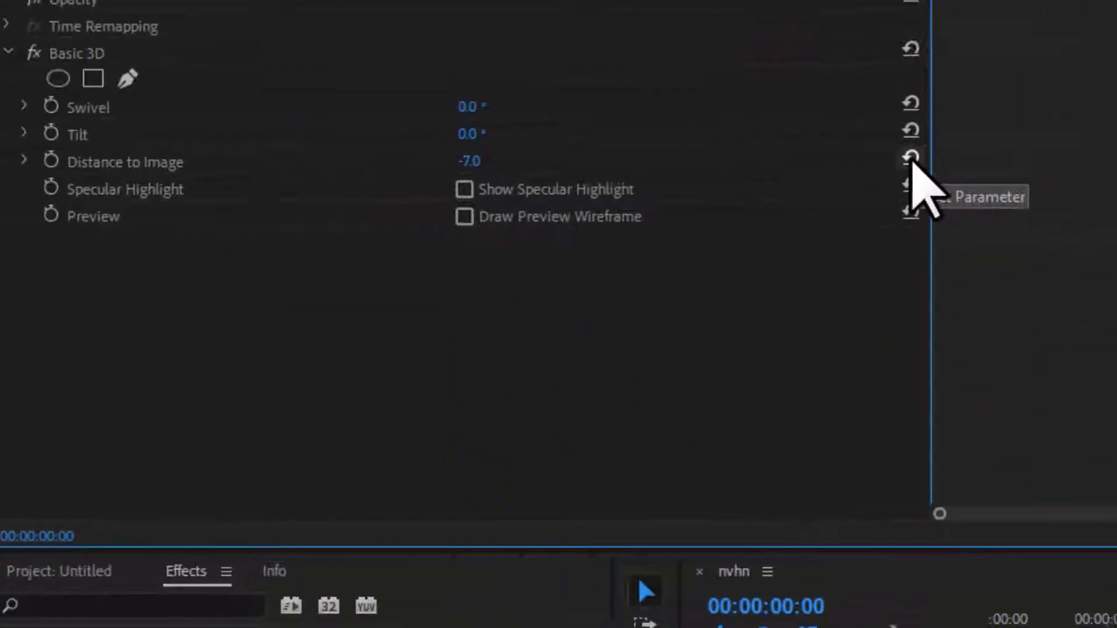
left_click(923, 158)
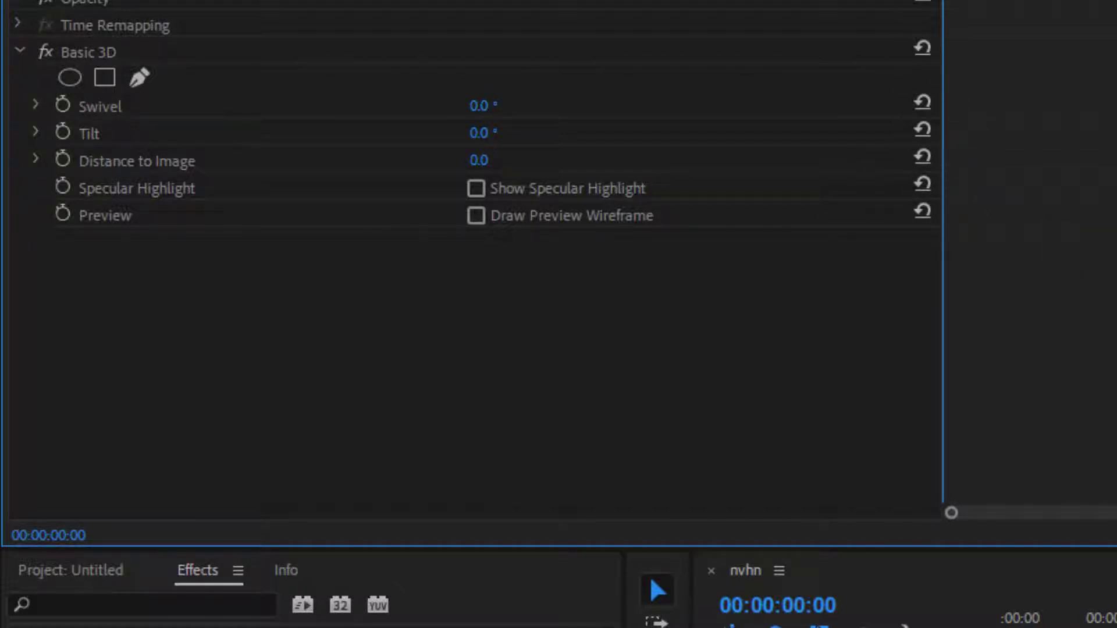
mouse_move(943, 1)
left_mouse_down()
mouse_move(991, 1)
mouse_move(943, 1)
left_mouse_up()
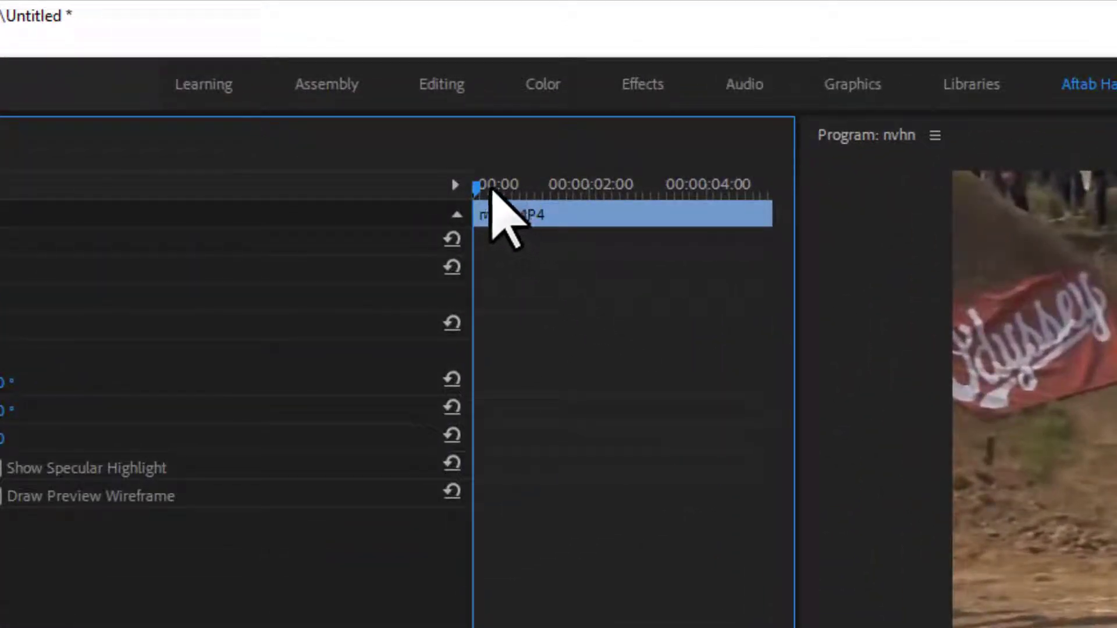
Return the playhead to the start of the clip and enable keyframing for Swivel and Tilt there.
mouse_move(490, 184)
left_mouse_down()
mouse_move(515, 185)
mouse_move(505, 185)
left_mouse_up()
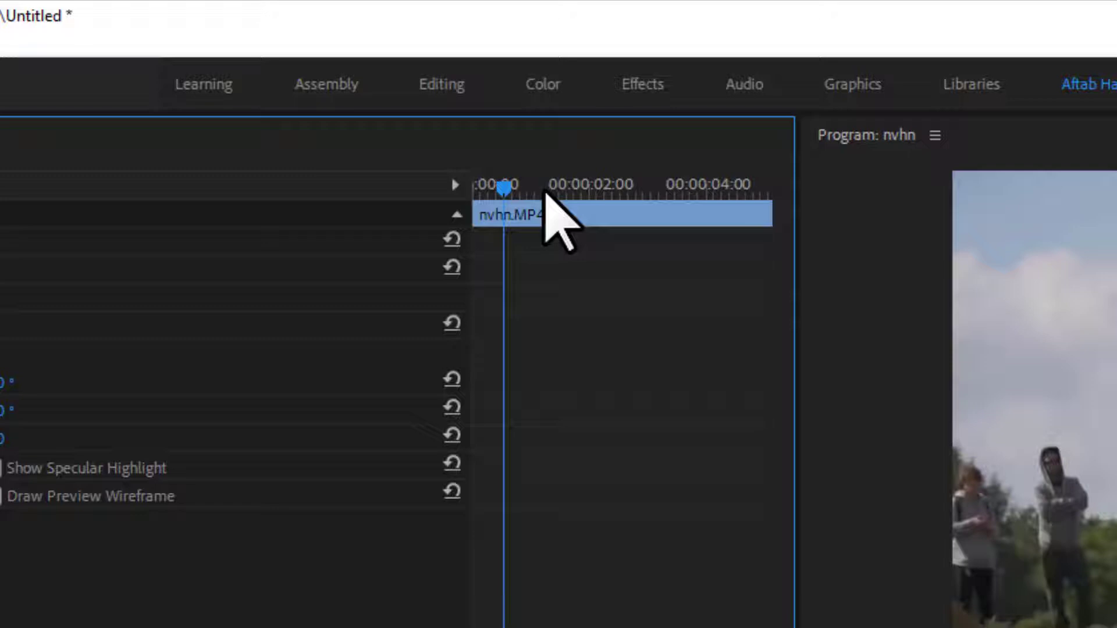
left_click_drag(487, 191, 343, 194)
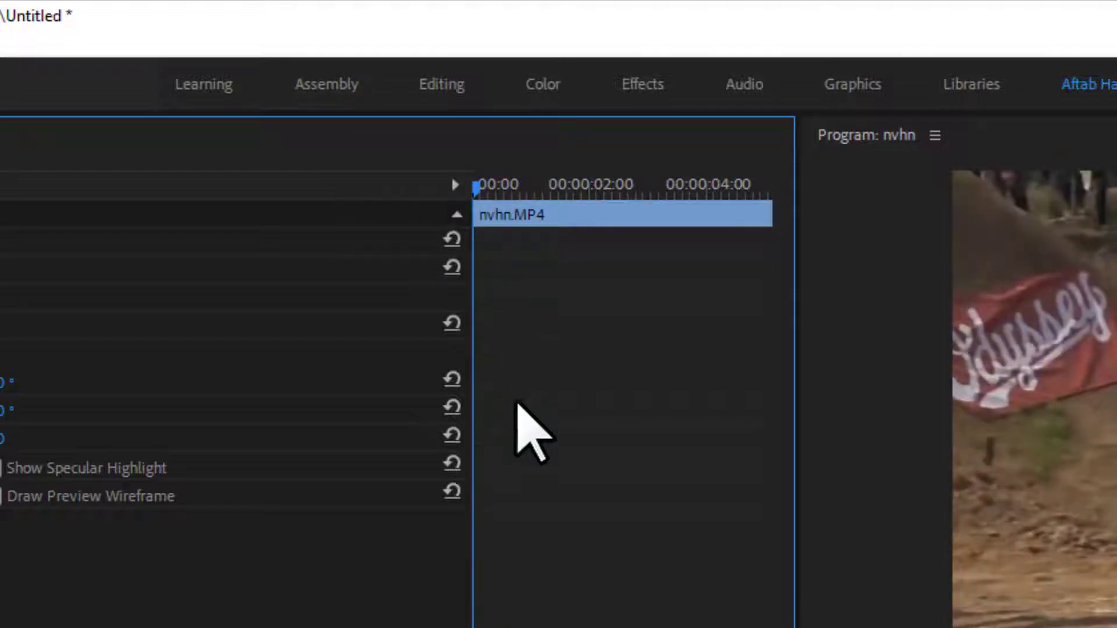
left_click_drag(482, 182, 456, 199)
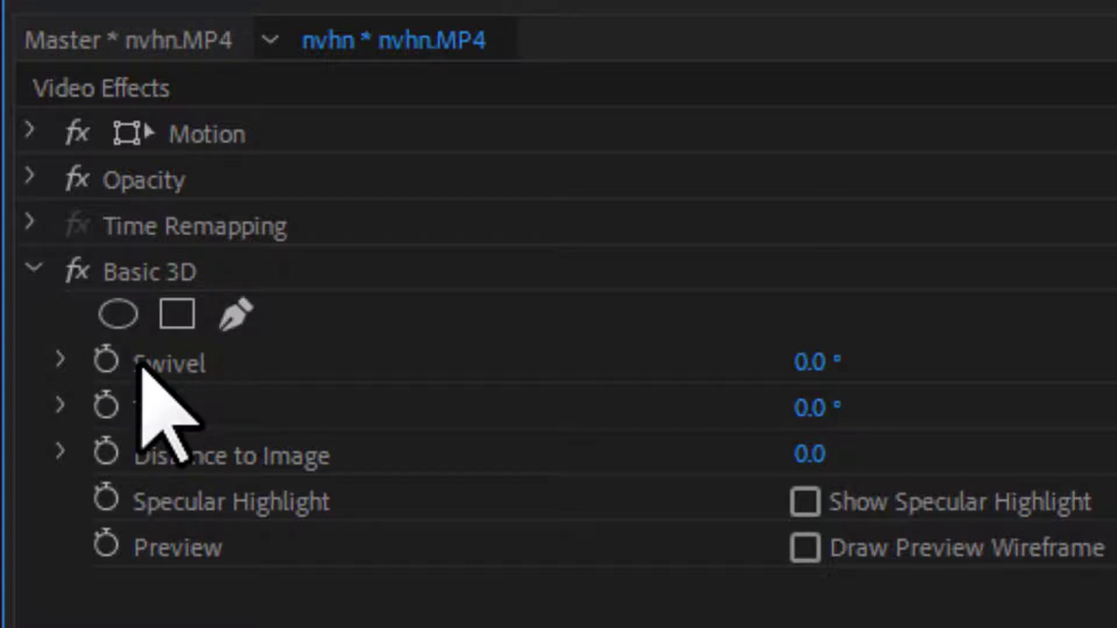
left_click(102, 359)
left_click(122, 356)
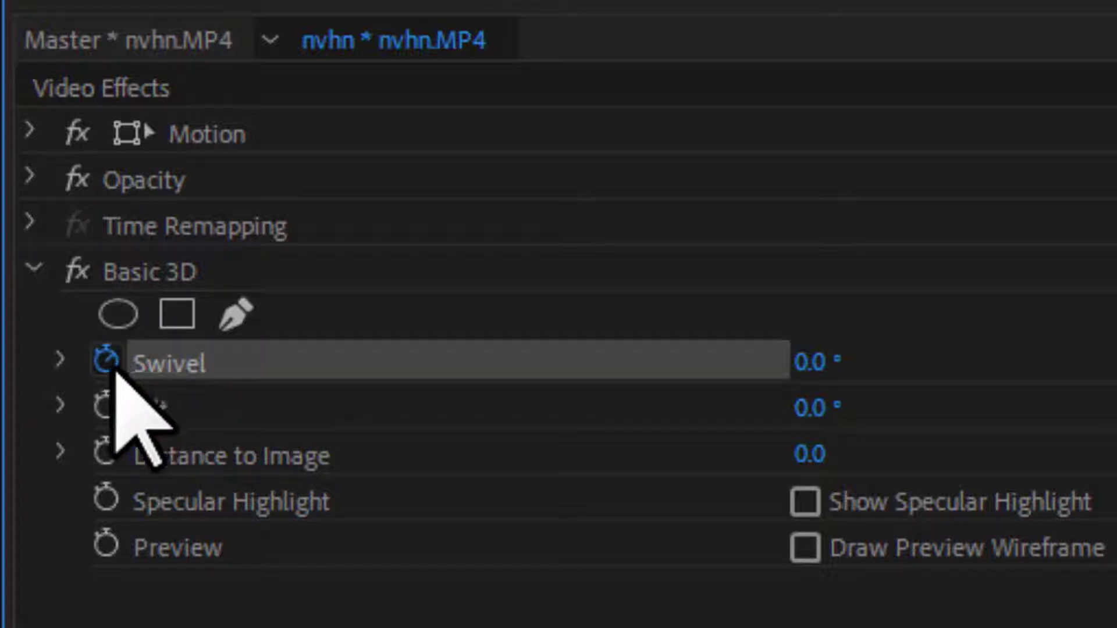
left_click(103, 409)
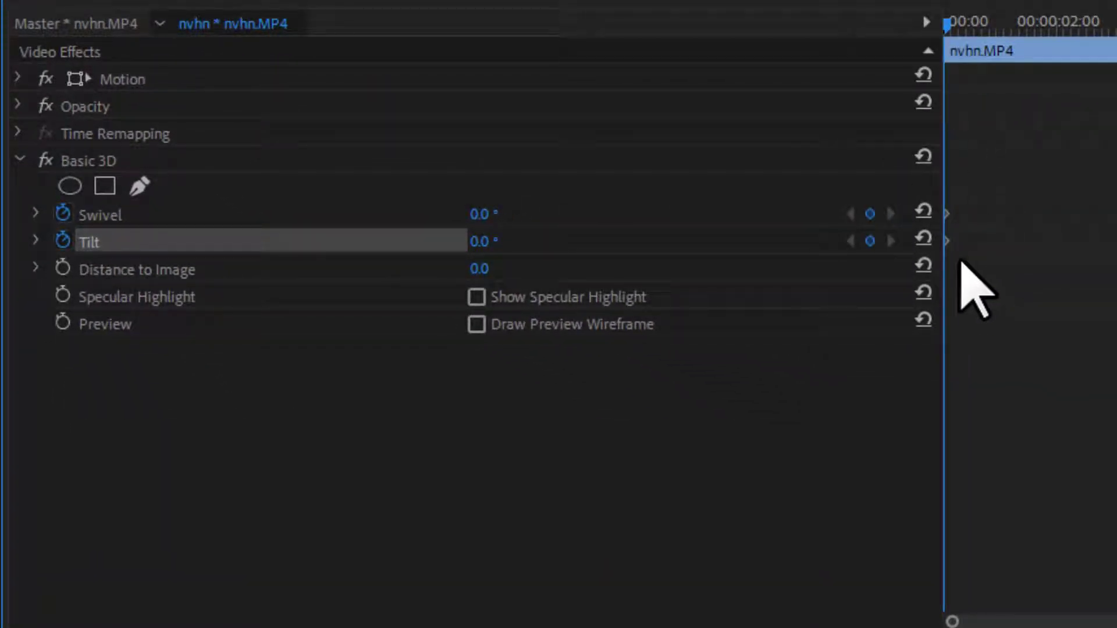
Near the clip's start, add a Swivel keyframe of 162° and, at 00:00:00:14, a Tilt keyframe of 1x11.0°.
left_click(951, 23)
left_click_drag(950, 22, 967, 23)
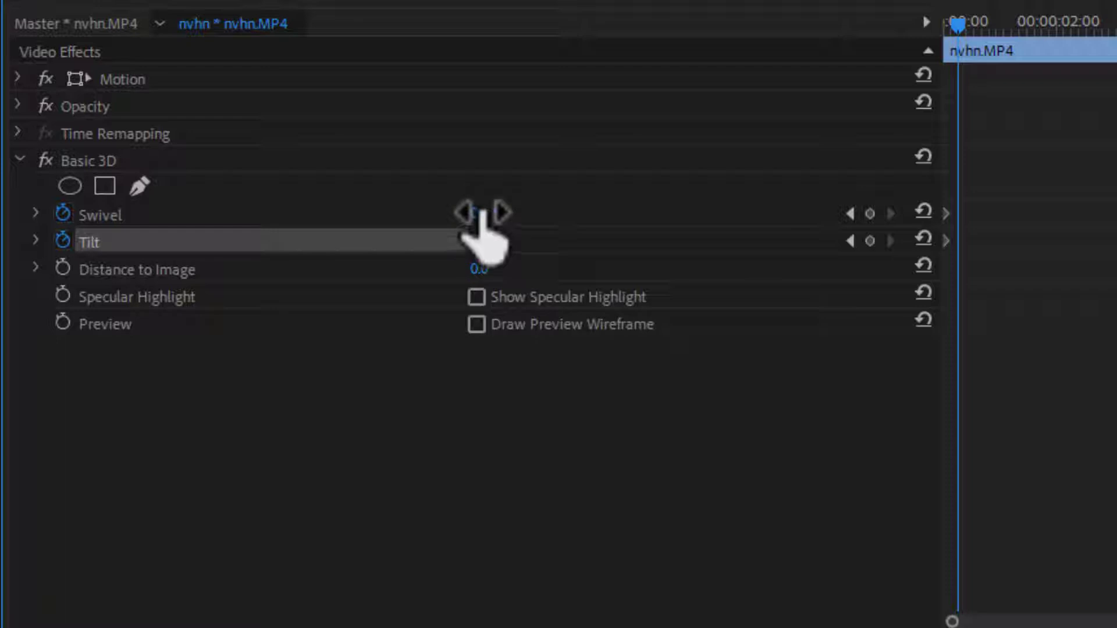
left_click_drag(482, 213, 485, 213)
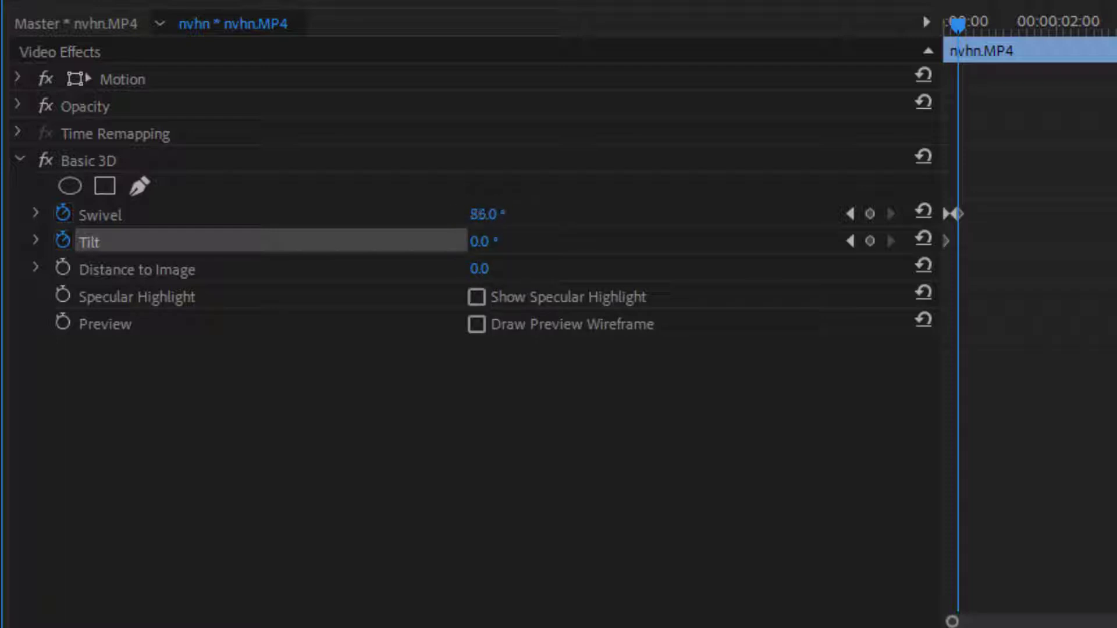
left_click_drag(485, 213, 486, 214)
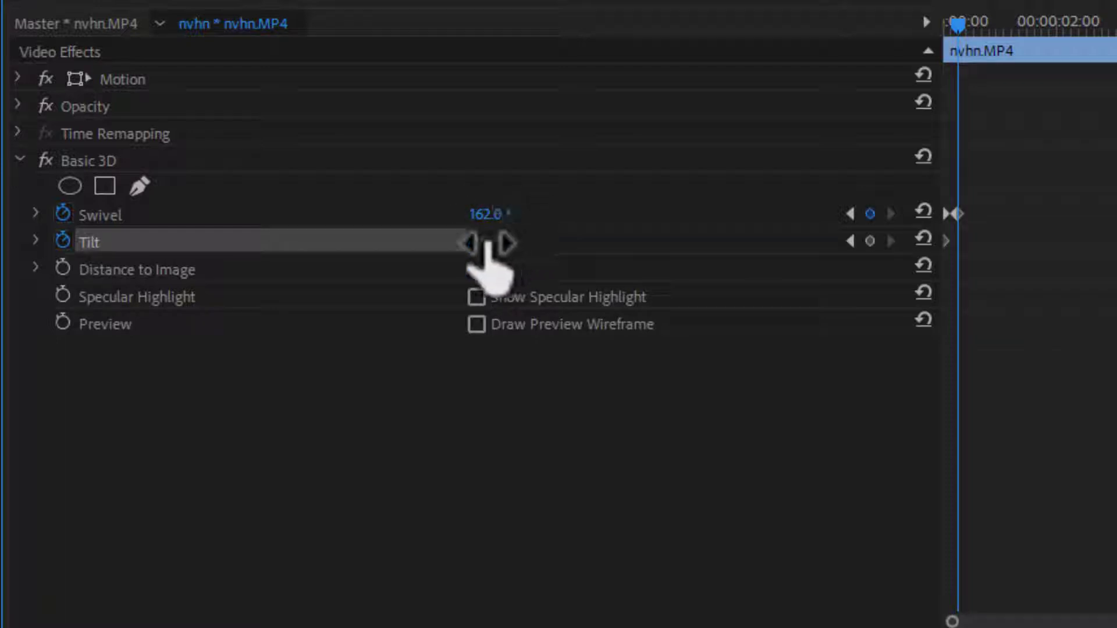
left_click(971, 25)
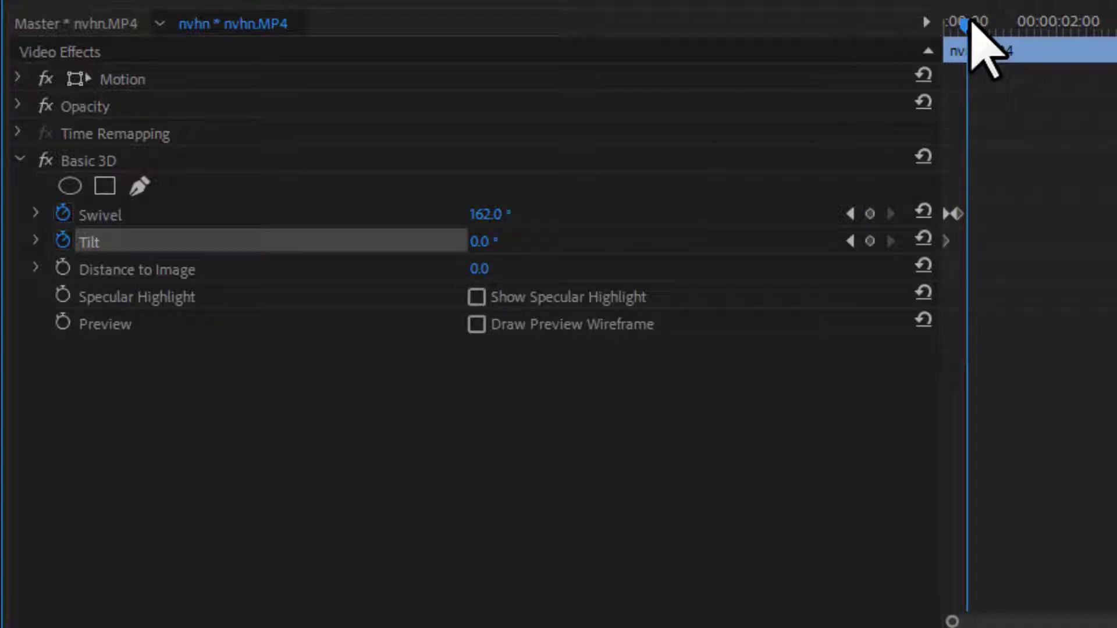
left_click_drag(501, 242, 704, 242)
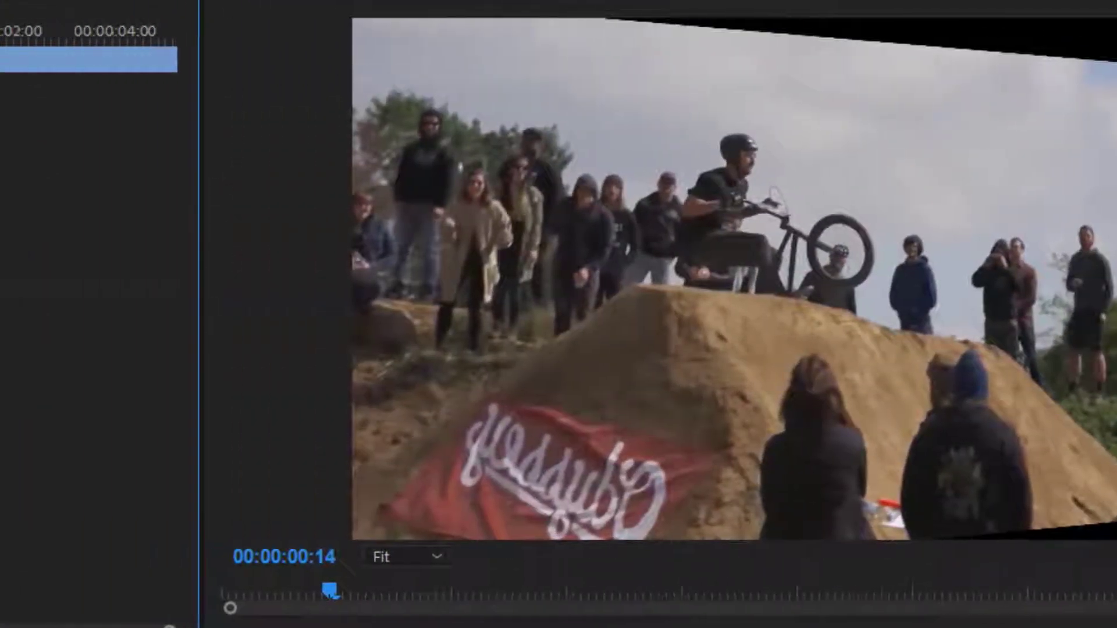
Add a Swivel keyframe of 352° past the second Tilt keyframe and move the playhead to 00:00:01:09.
left_click_drag(727, 35, 891, 39)
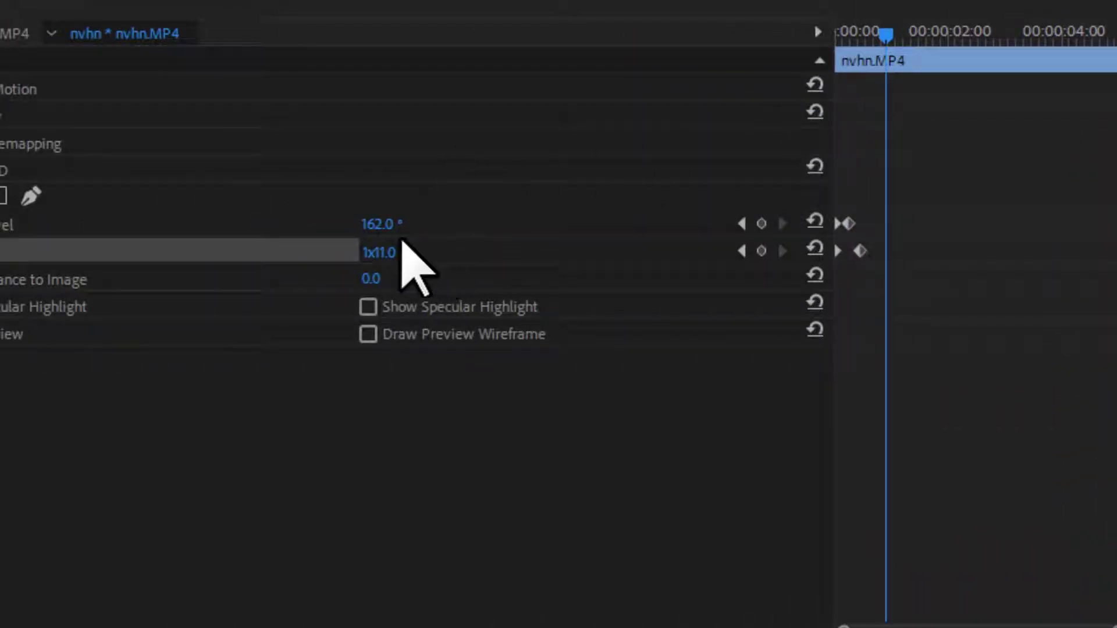
left_click_drag(381, 225, 408, 225)
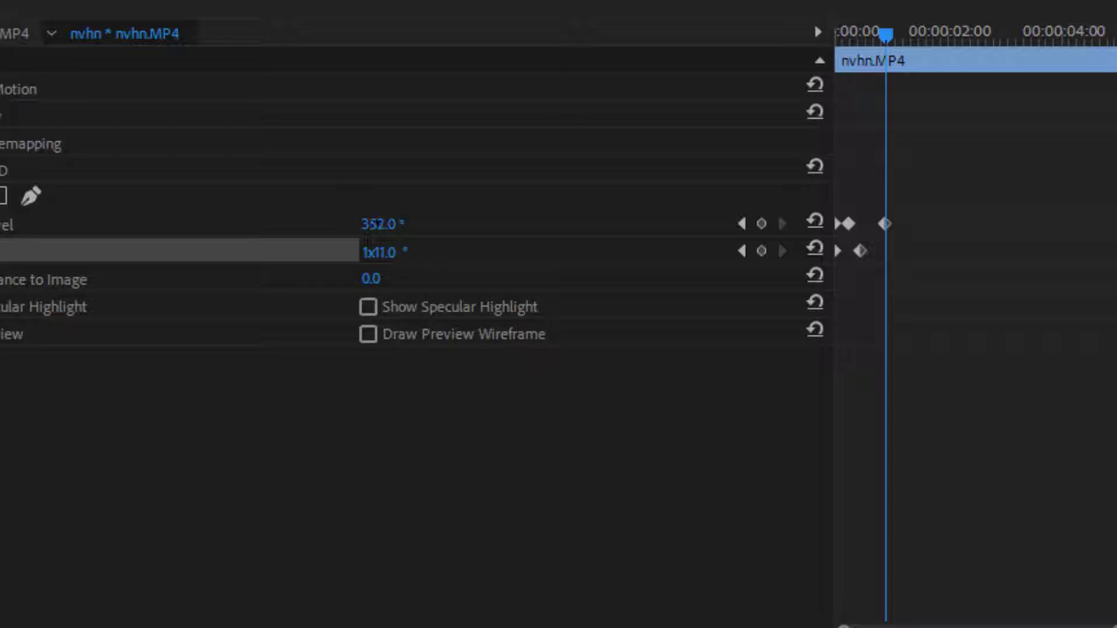
left_click(891, 33)
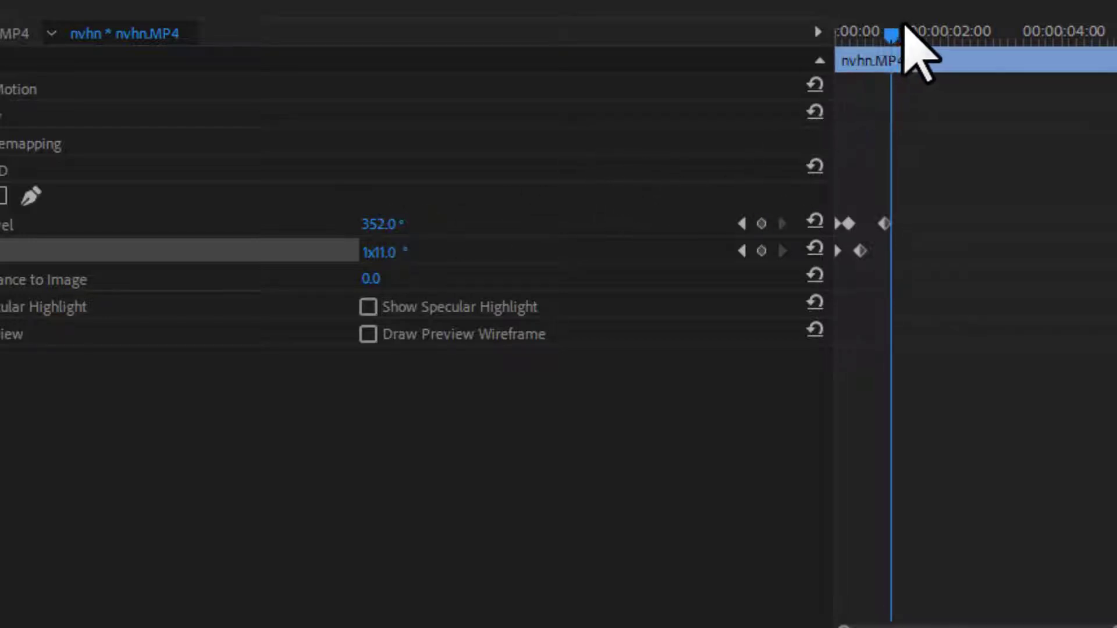
left_click_drag(903, 25, 913, 26)
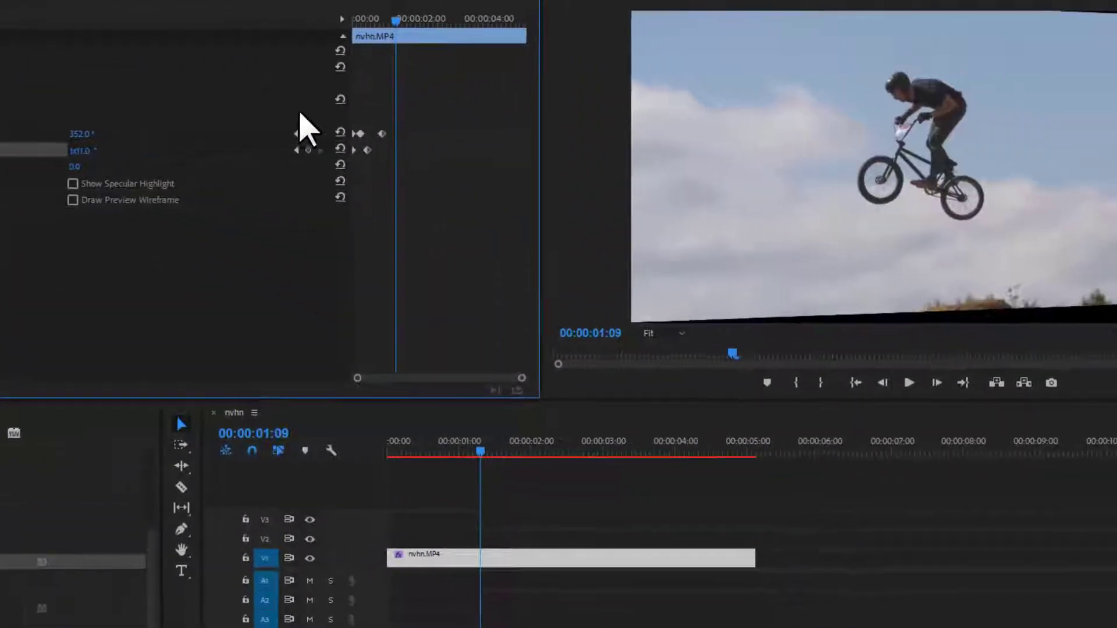
Add a Tilt keyframe of 1x191.0° at 00:00:01:09, and keyframes of 2x5.0° for Swivel and 2x2.0° for Tilt at 00:00:01:25.
left_click_drag(81, 150, 185, 151)
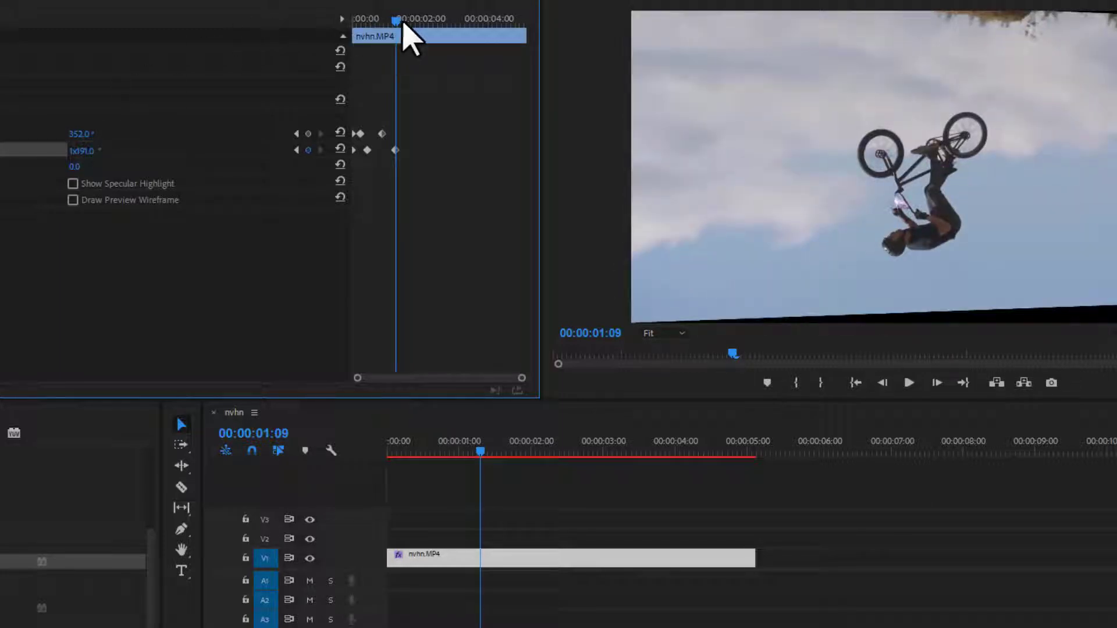
left_click_drag(403, 24, 416, 27)
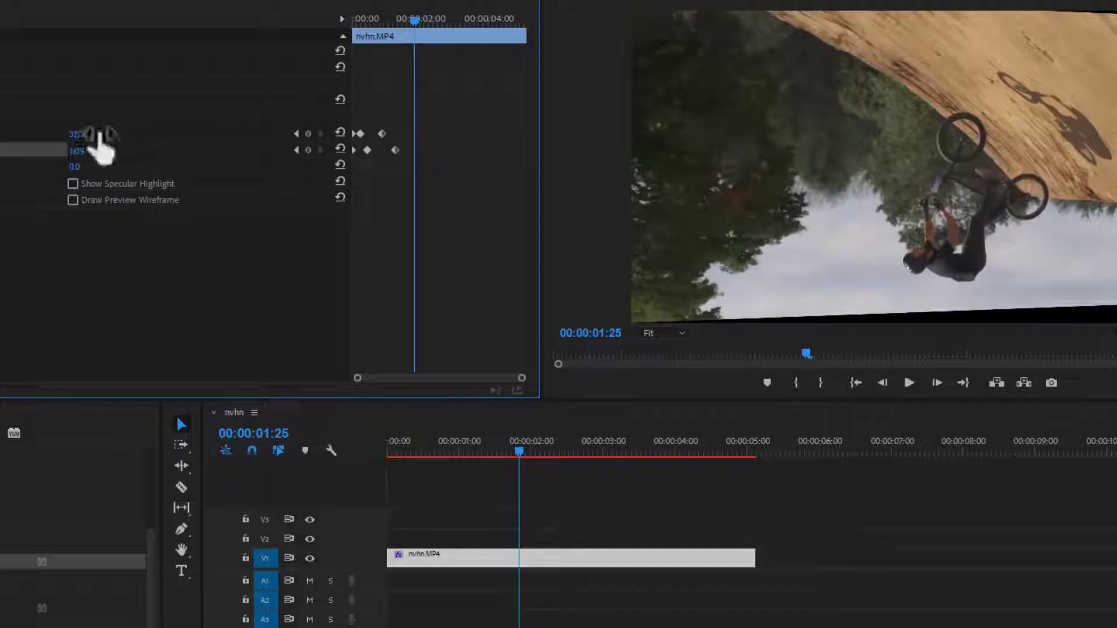
left_click_drag(77, 134, 195, 134)
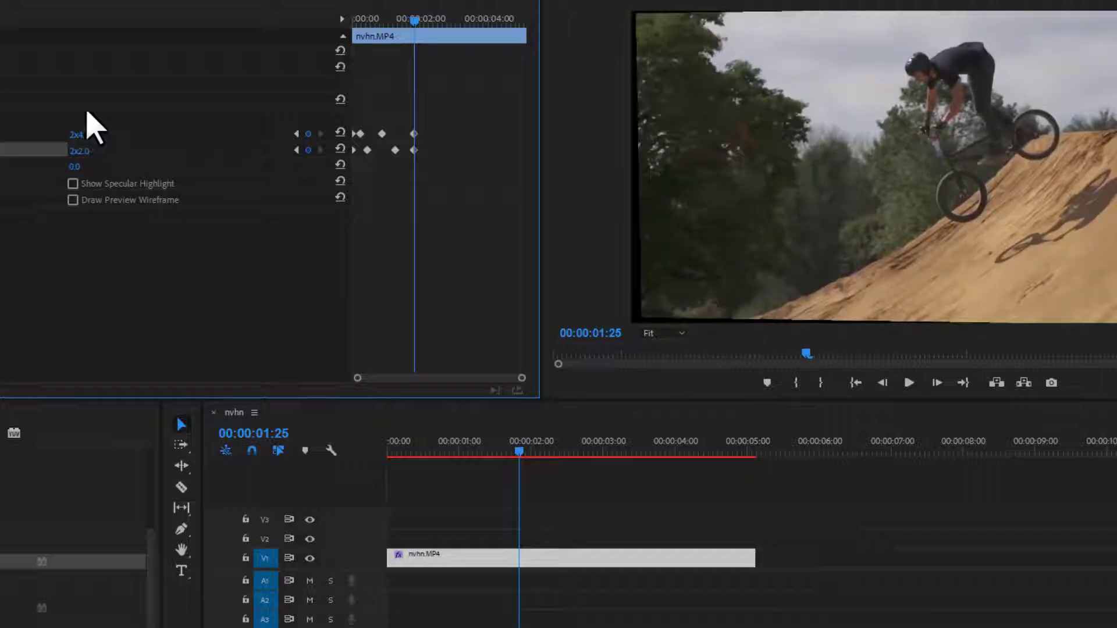
At 00:00:02:02, reset both Swivel and Tilt to 0.0° as closing keyframes.
left_click_drag(418, 26, 425, 25)
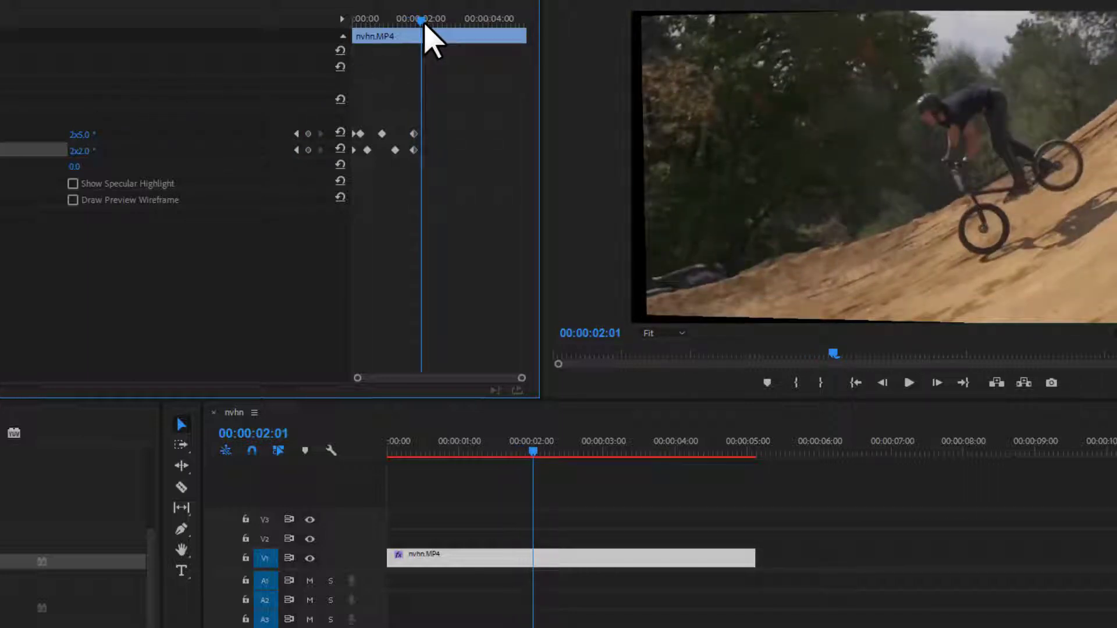
left_click(424, 20)
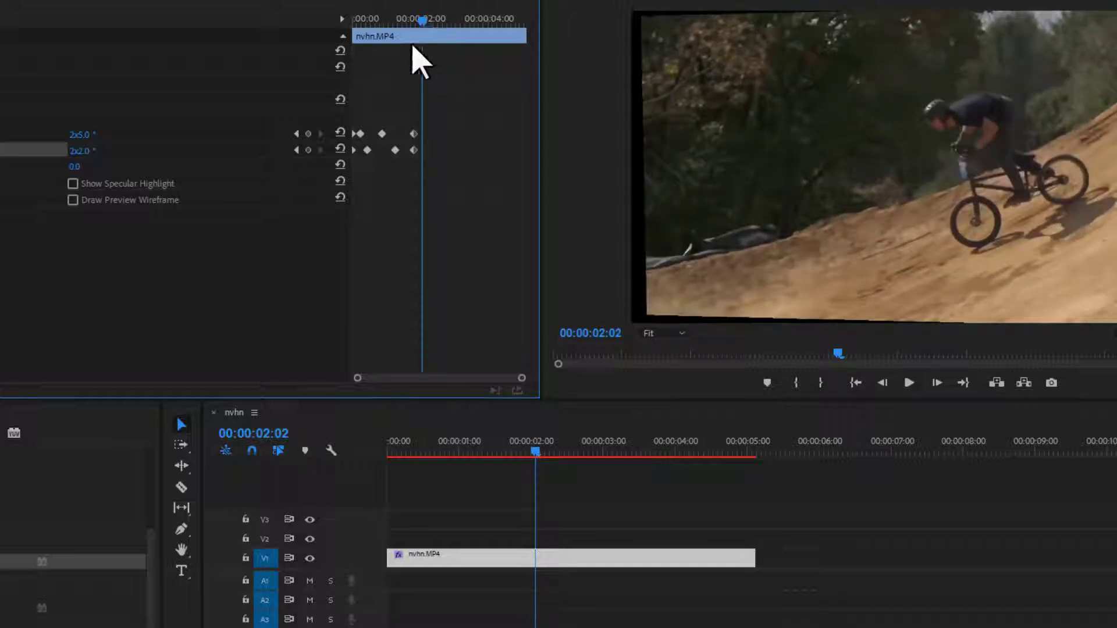
left_click(341, 133)
left_click(341, 149)
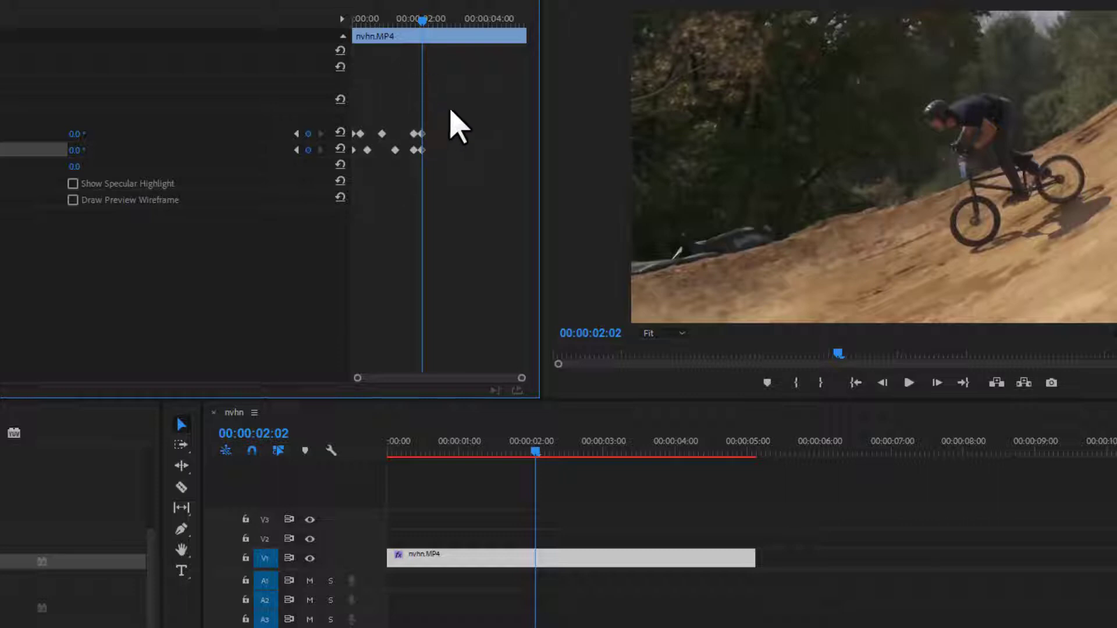
Spread the Swivel and Tilt keyframes further apart along the clip, moving the last pair to about three seconds.
left_click_drag(450, 108, 413, 150)
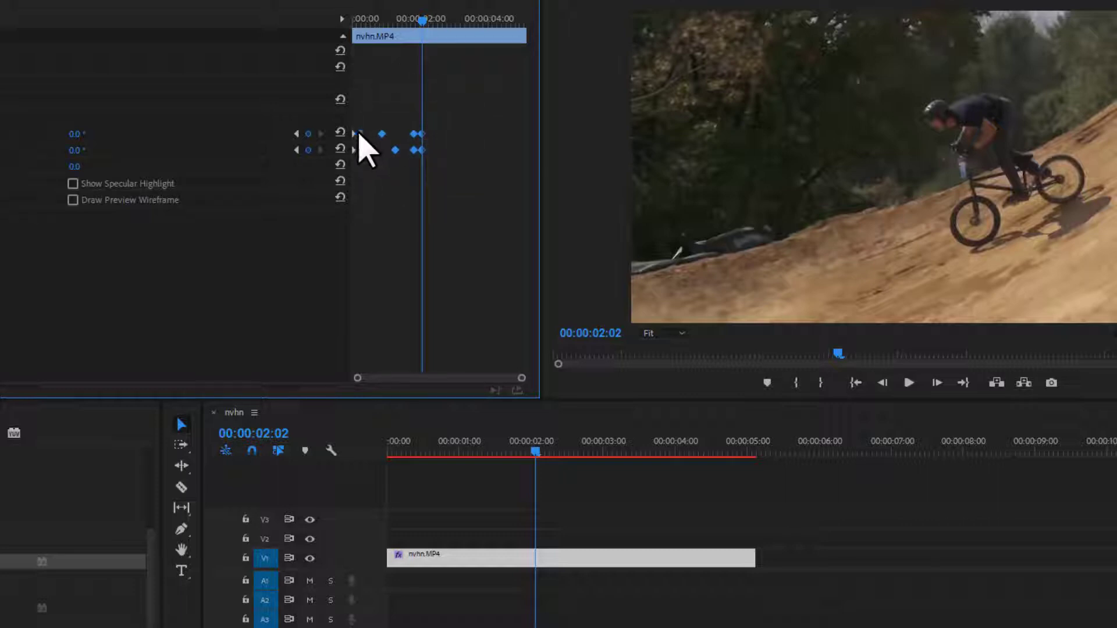
left_click_drag(363, 135, 368, 135)
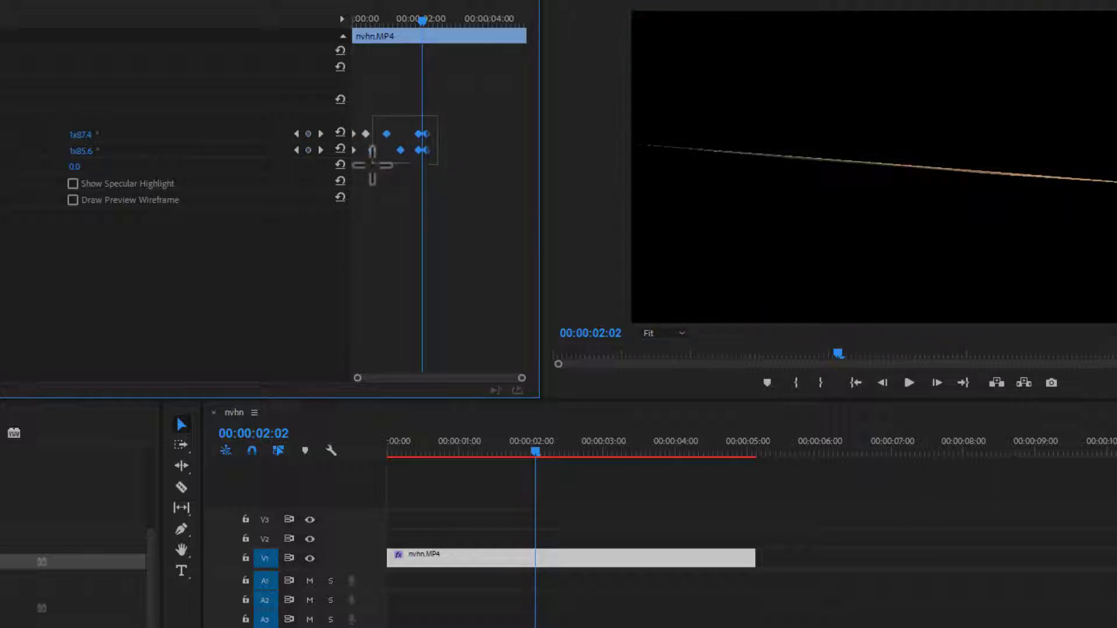
left_click_drag(377, 152, 453, 121)
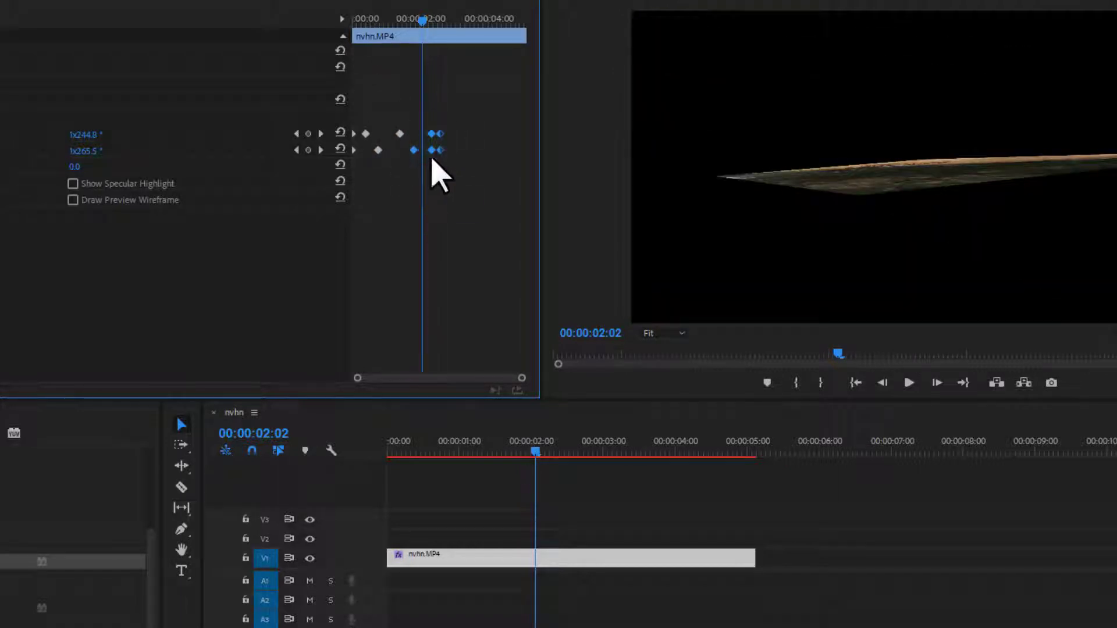
left_click_drag(439, 134, 454, 130)
left_click(450, 151)
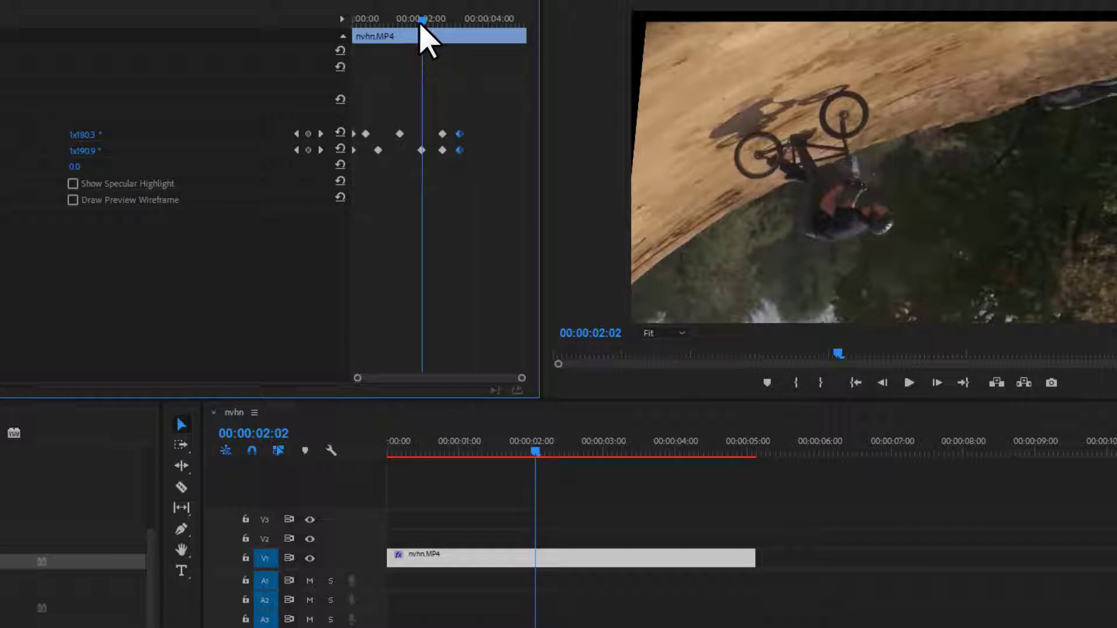
Play the clip from its start to preview the animated 3D rotation.
left_click_drag(423, 16, 284, 23)
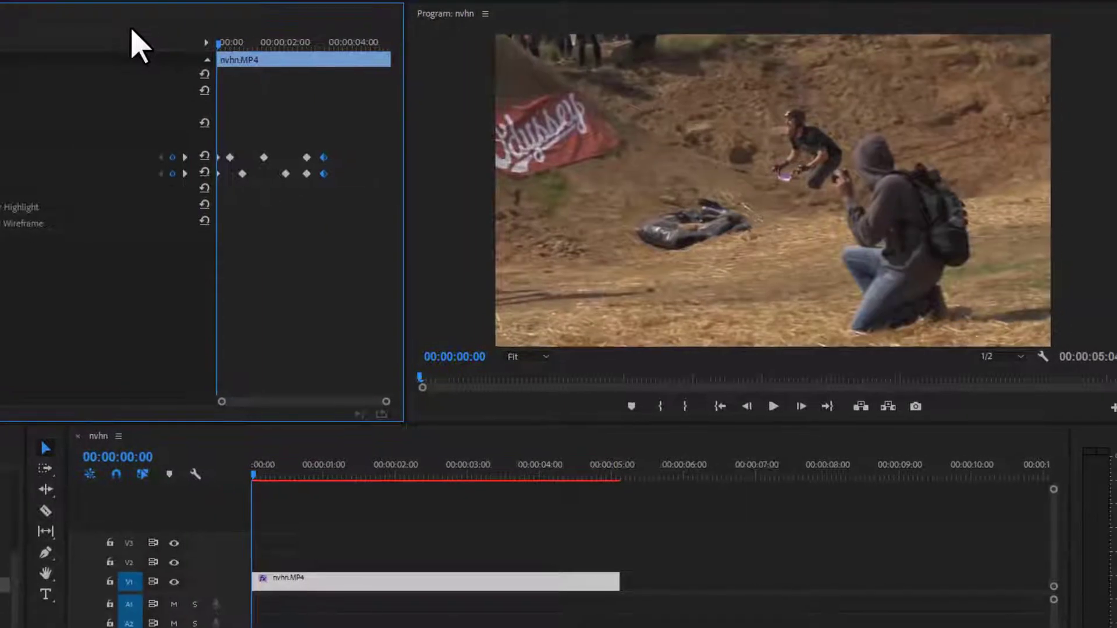
key("space")
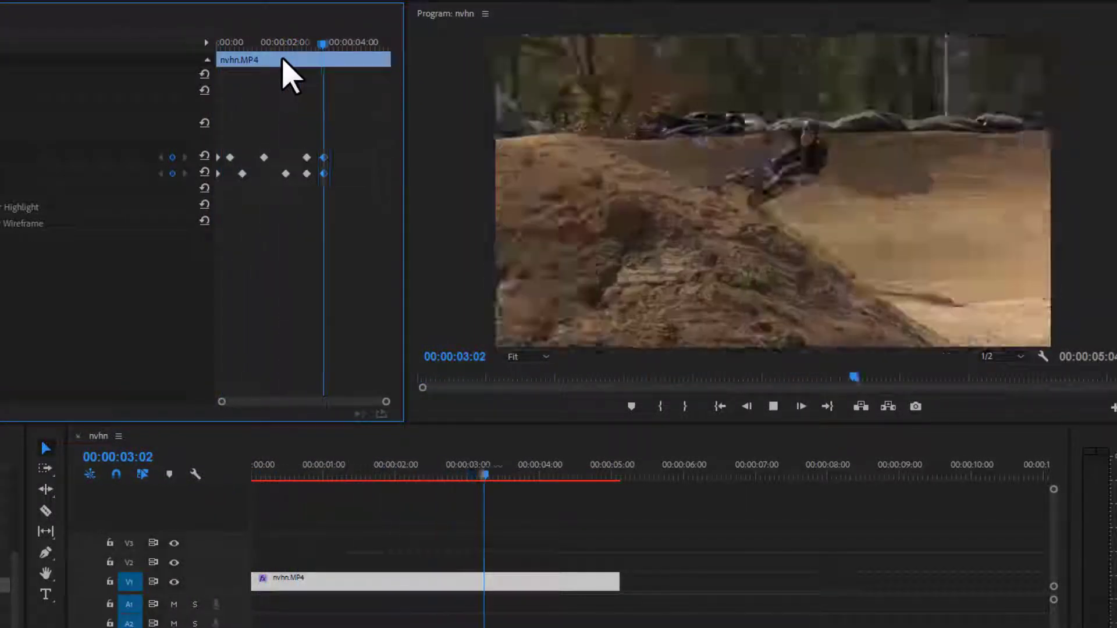
key("space")
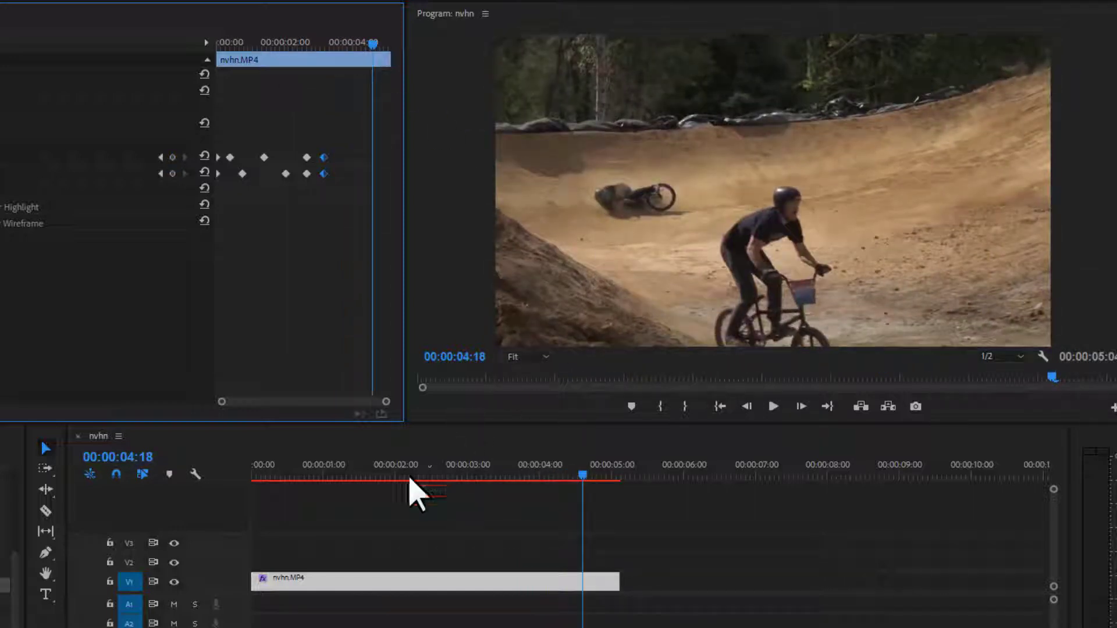
Delete all Swivel and Tilt keyframes with the playhead at the start, and remove the nvhn.MP4 clip from the sequence.
left_click(248, 457)
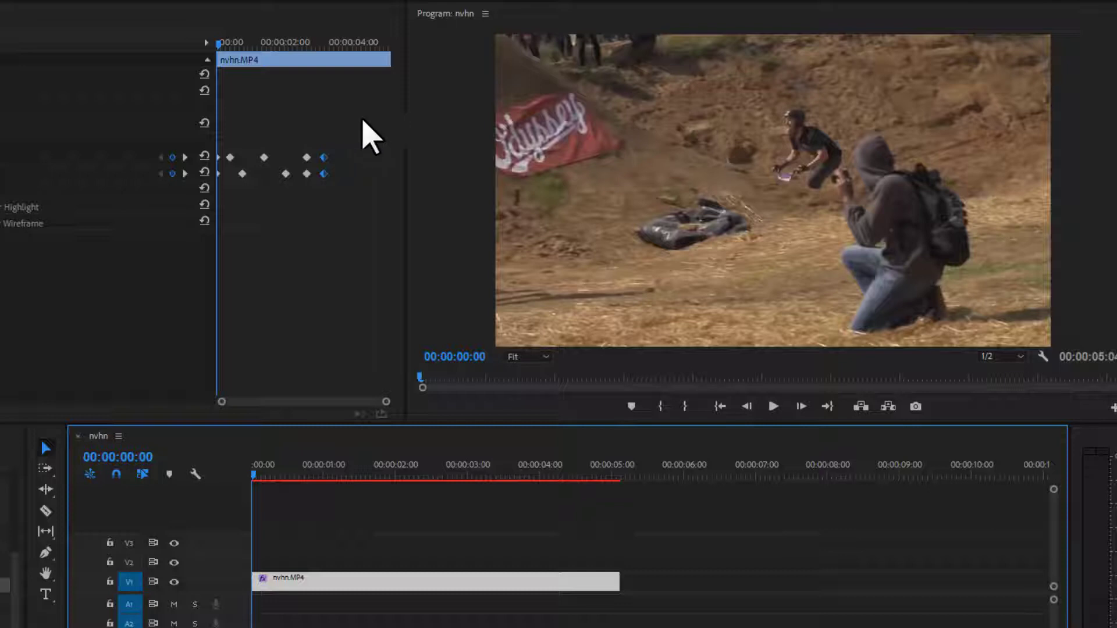
left_click_drag(336, 103, 222, 214)
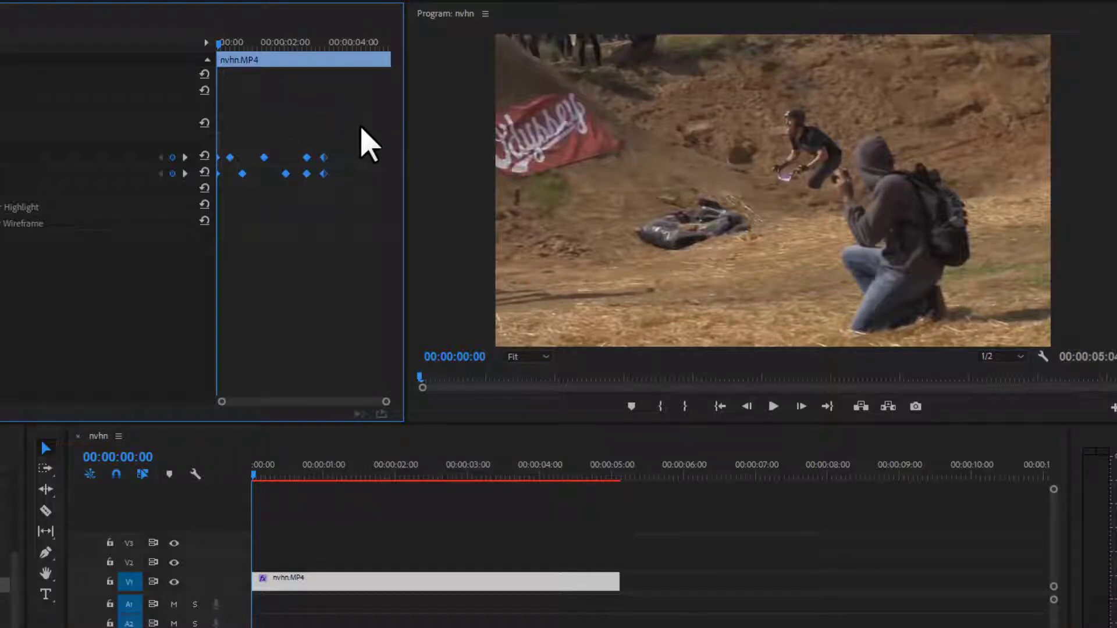
left_click_drag(360, 114, 116, 284)
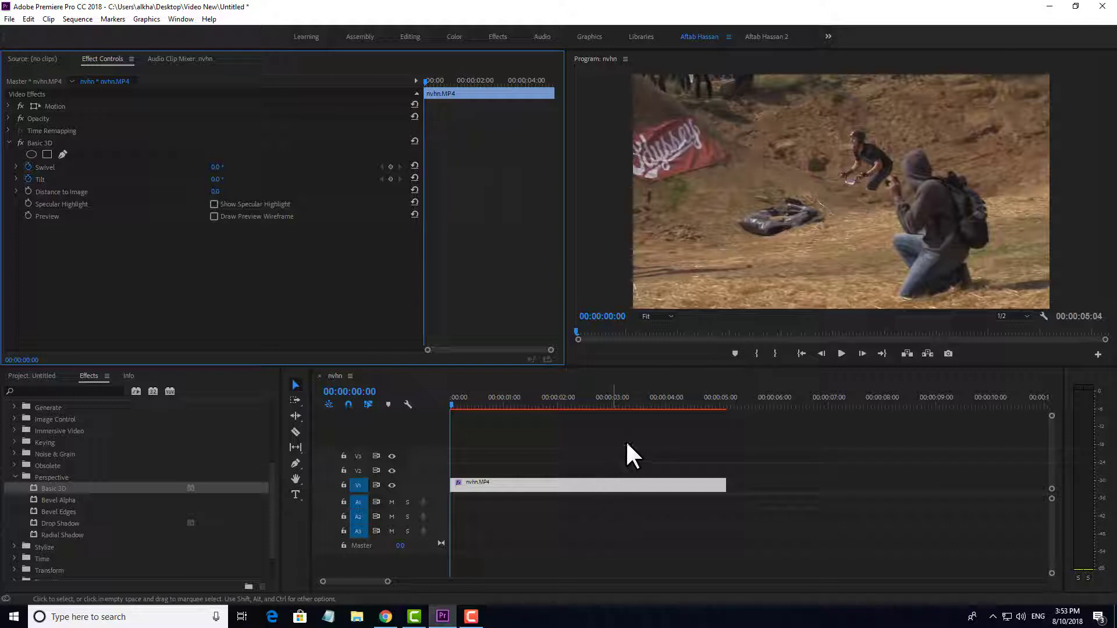
left_click_drag(627, 446, 532, 525)
key("Delete")
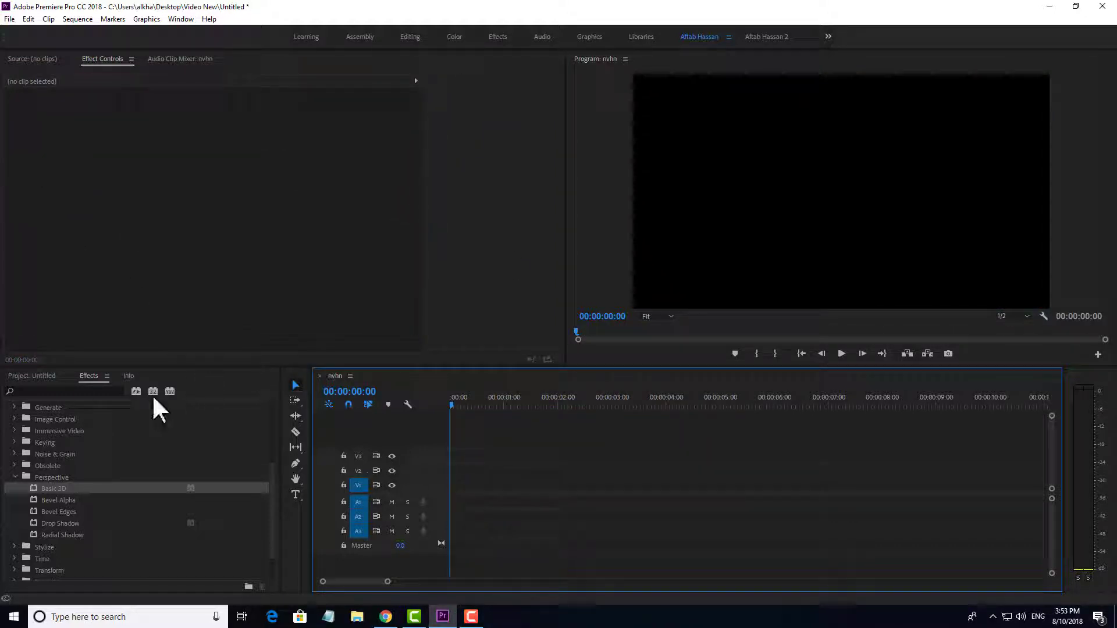
Create a text graphic reading "DIGITECH PRO" at the start of the empty sequence.
left_click(33, 375)
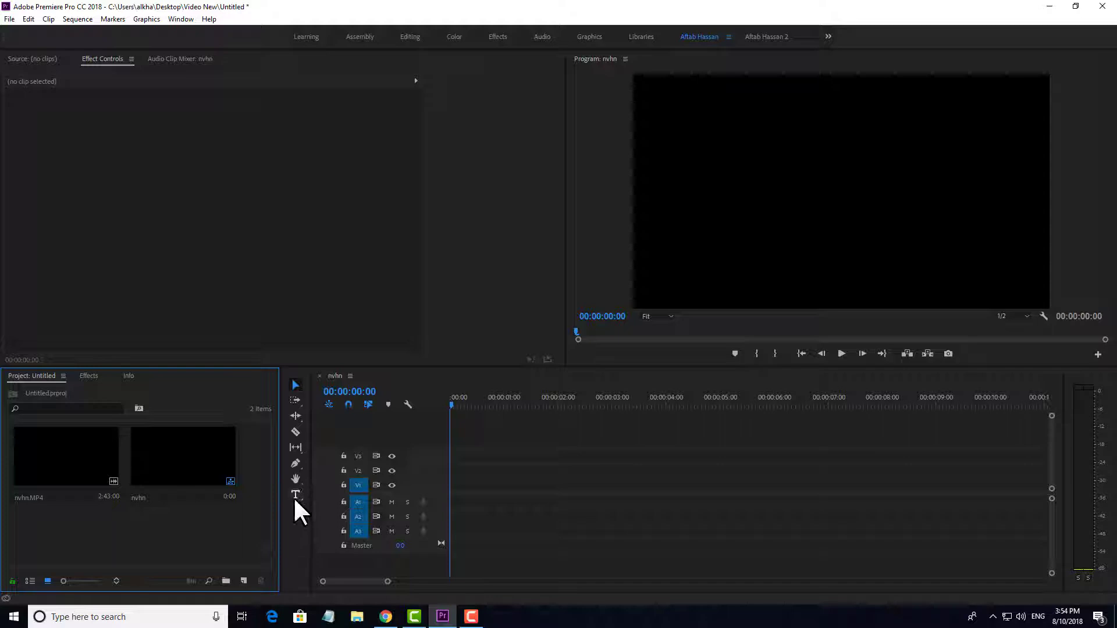
left_click(295, 494)
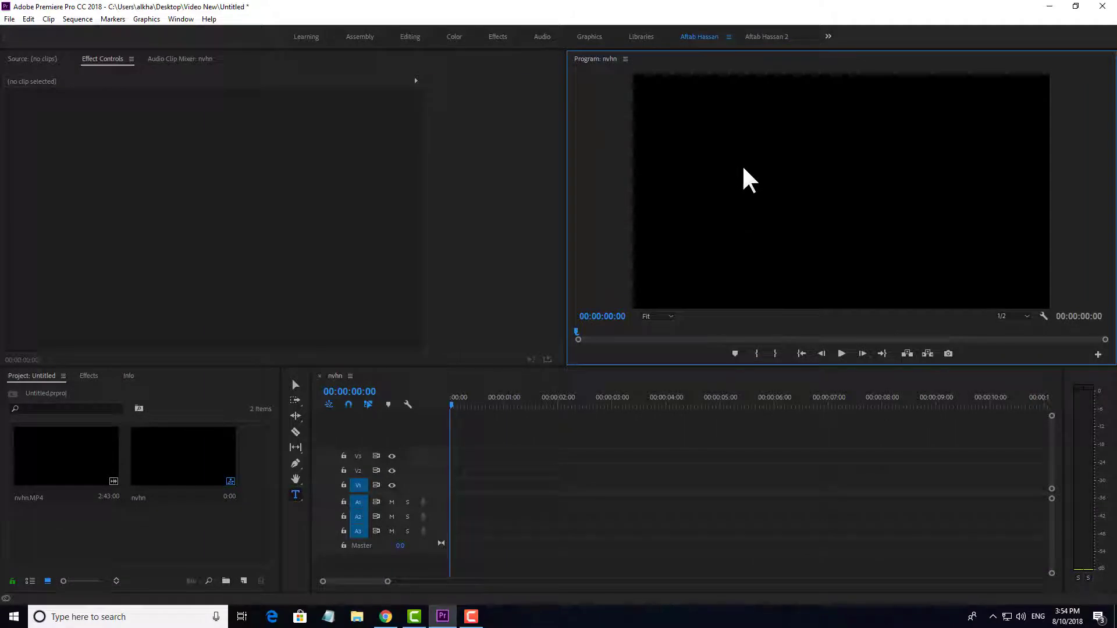
left_click(744, 169)
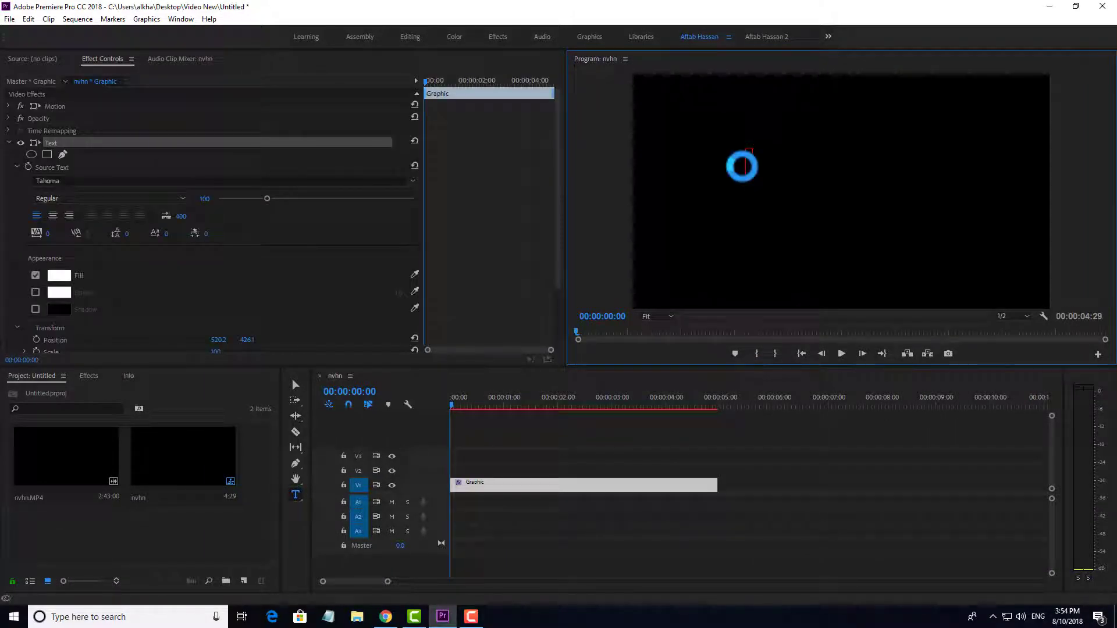
type("DIGITECH PROP")
key("BackSpace")
key("BackSpace")
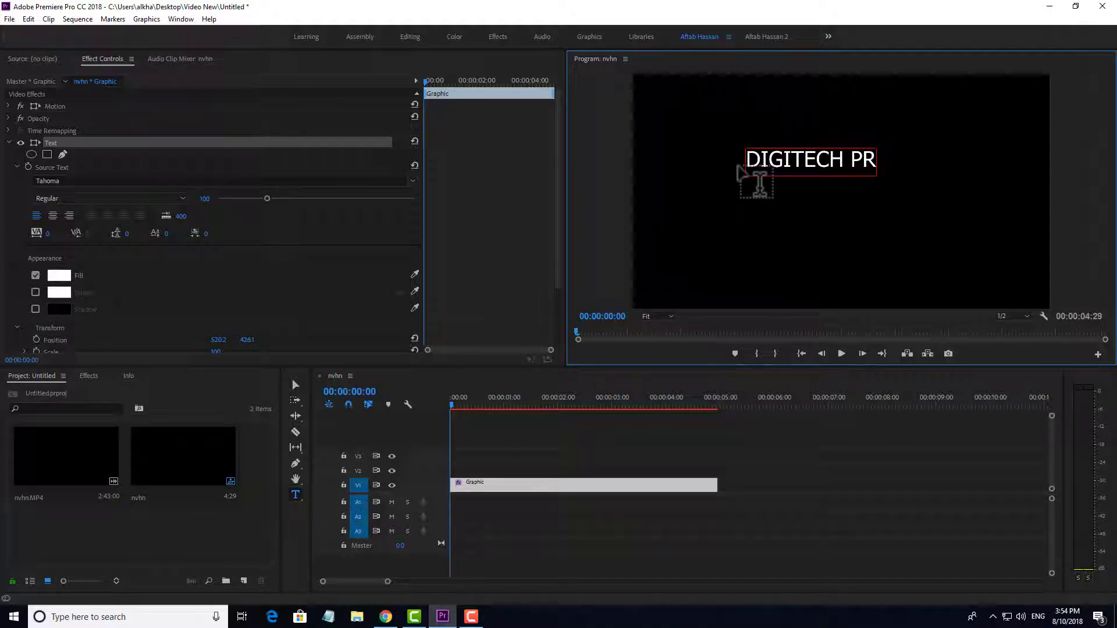
type("O")
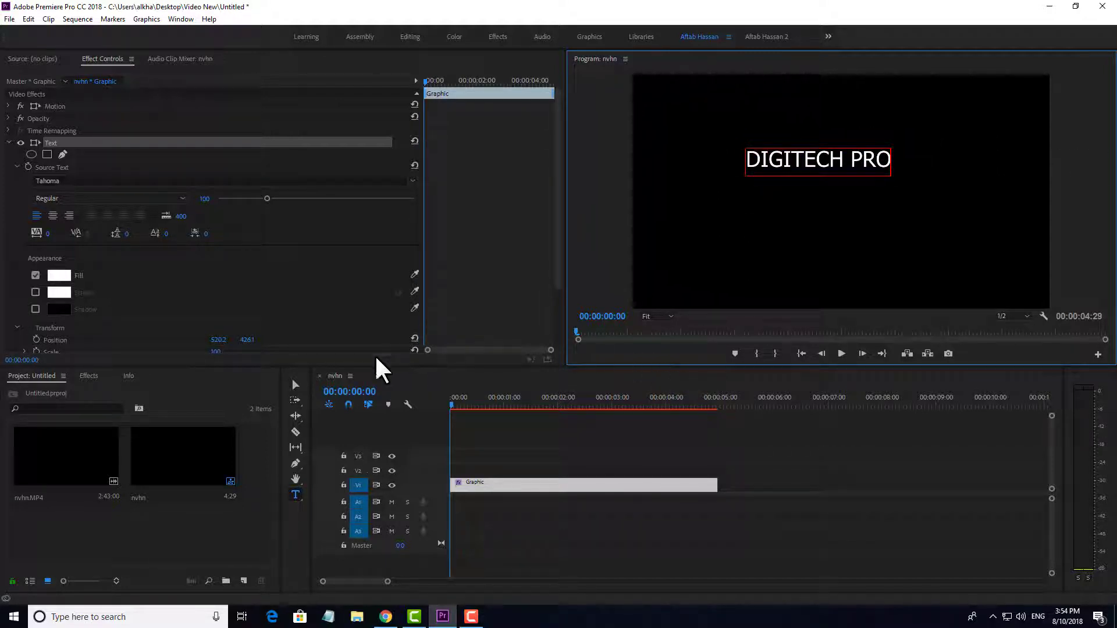
Enlarge the DIGITECH PRO text and centre it in the frame.
left_click(296, 384)
left_click_drag(898, 173, 1015, 216)
left_click_drag(961, 166, 902, 181)
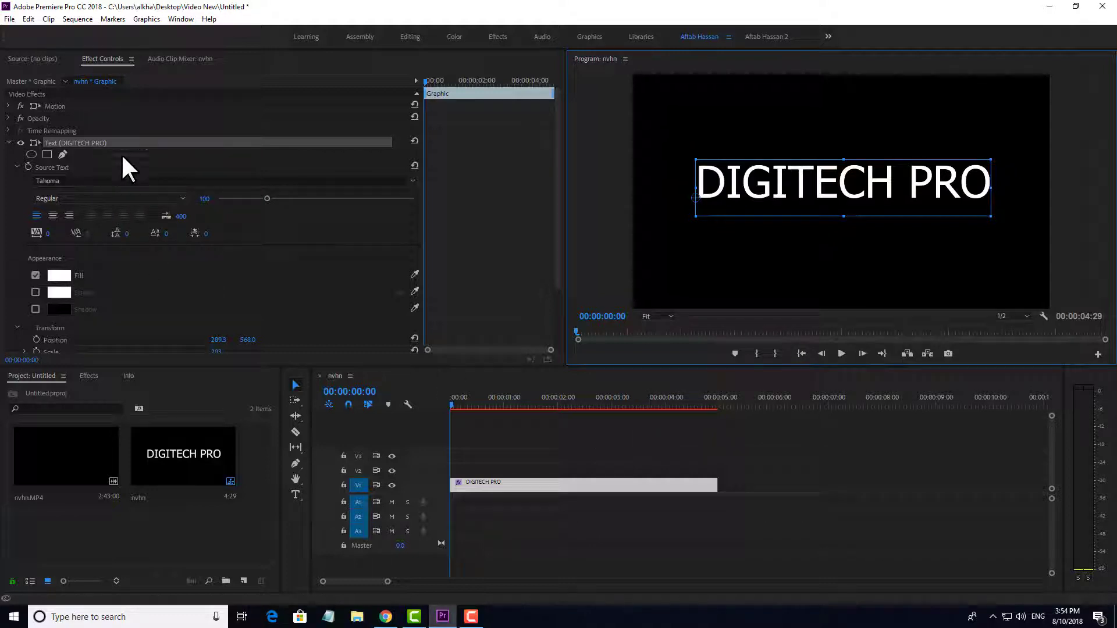
Collapse the text properties of the DIGITECH PRO graphic in its effect settings.
scroll(236, 204, "down", 2)
scroll(236, 205, "up", 2)
left_click(9, 142)
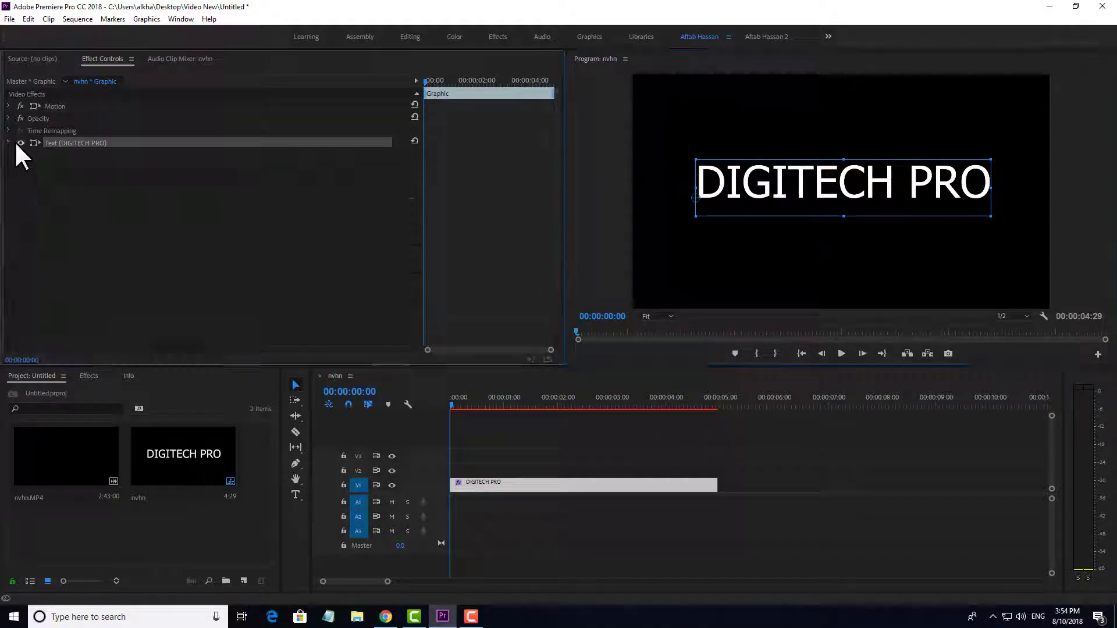
left_click(166, 195)
Search the effects for "BASI" and apply Basic 3D to the DIGITECH PRO clip on V1.
left_click_drag(722, 427, 533, 512)
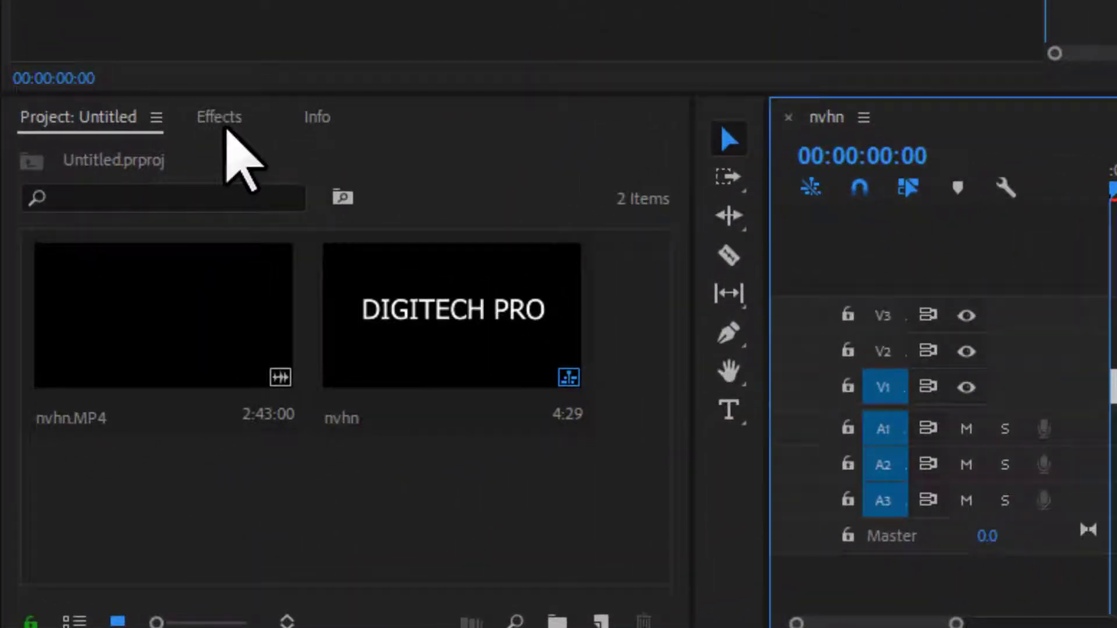
left_click(225, 118)
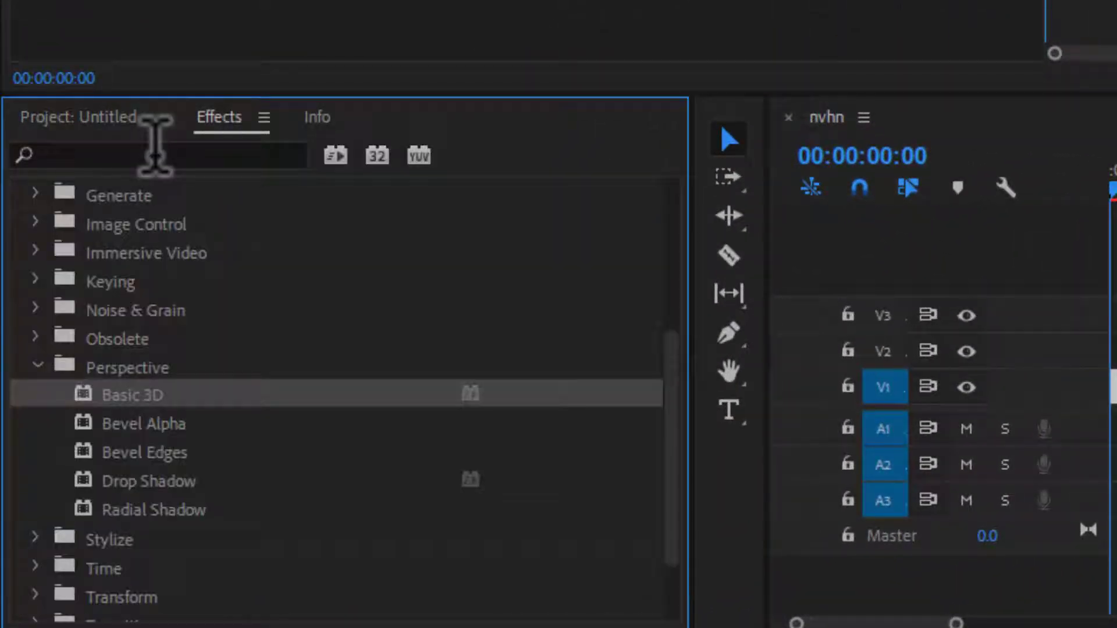
left_click(154, 153)
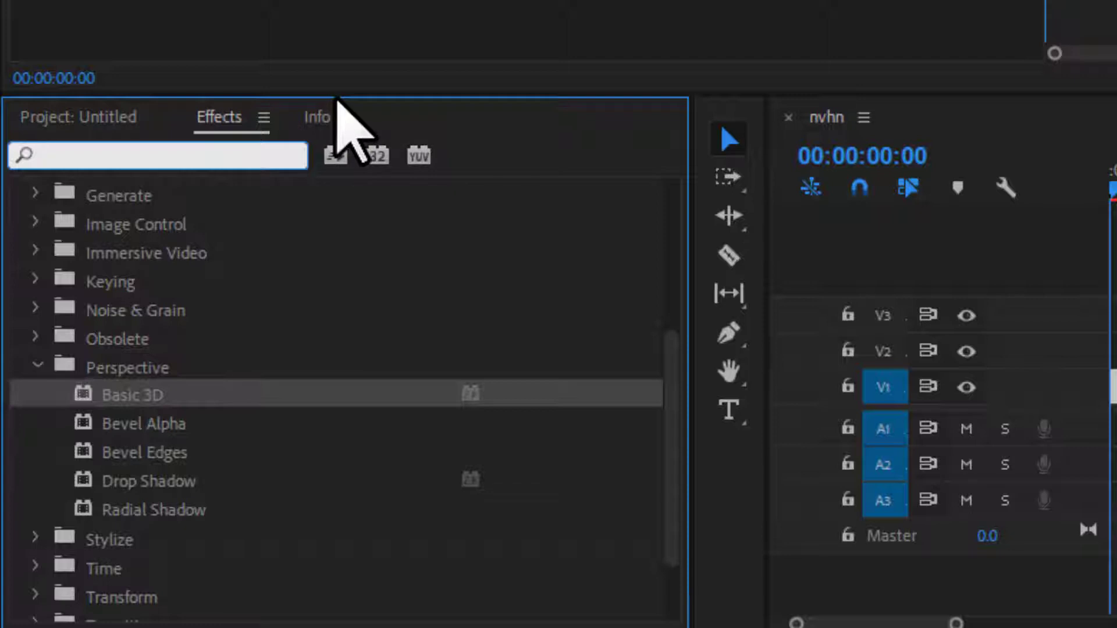
type("BASI")
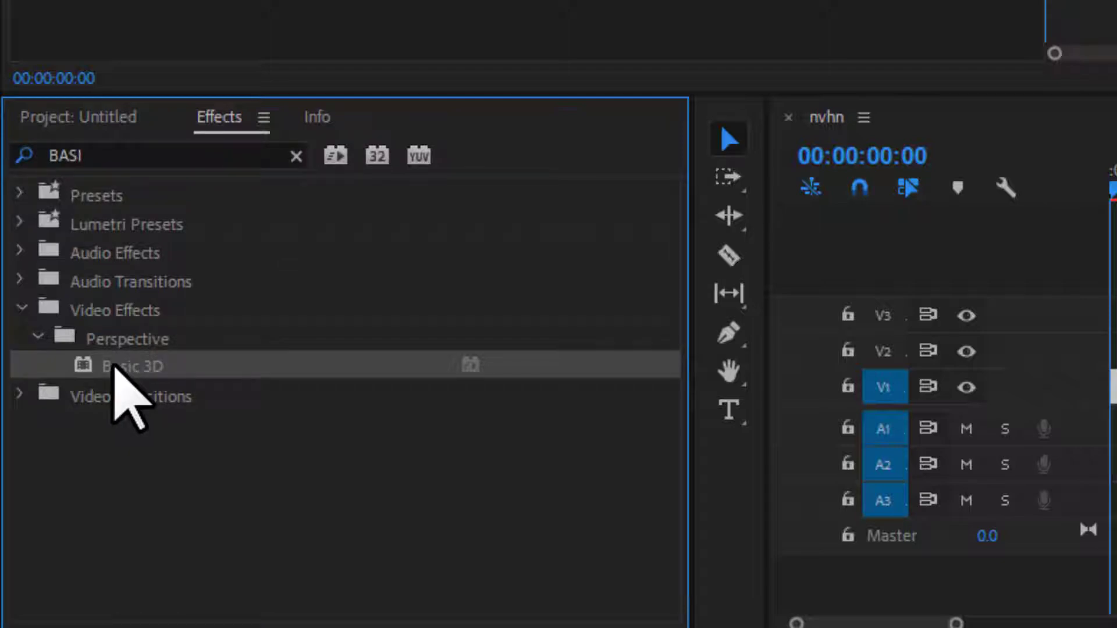
left_click_drag(120, 368, 1116, 384)
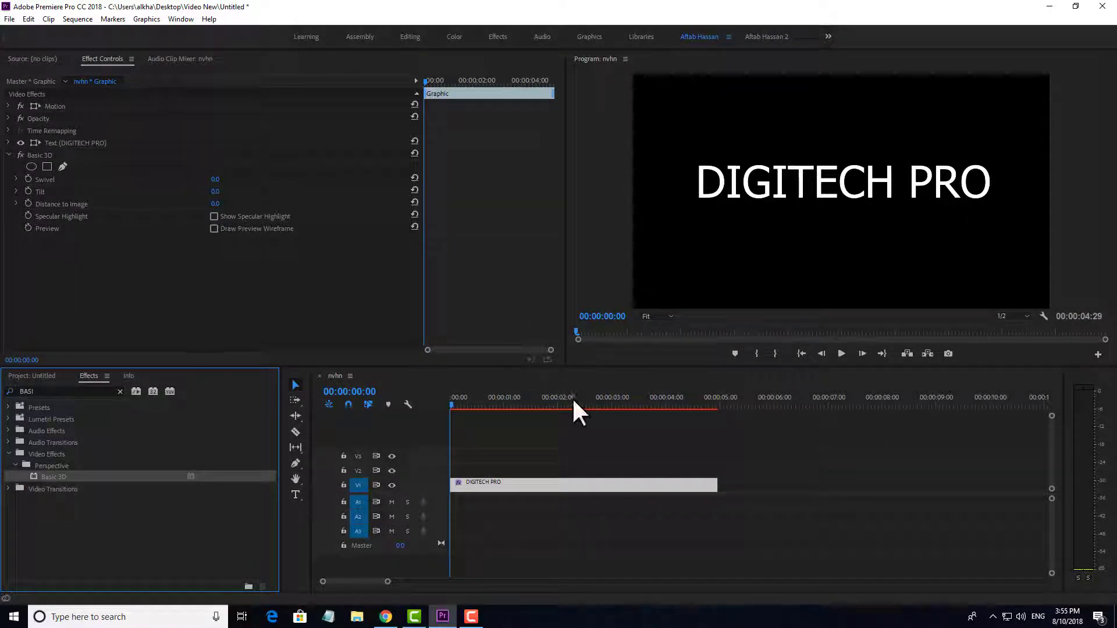
Enable Swivel and Tilt keyframing at the start of the DIGITECH PRO clip and move the playhead to 00:00:00:12.
left_click_drag(609, 439, 524, 522)
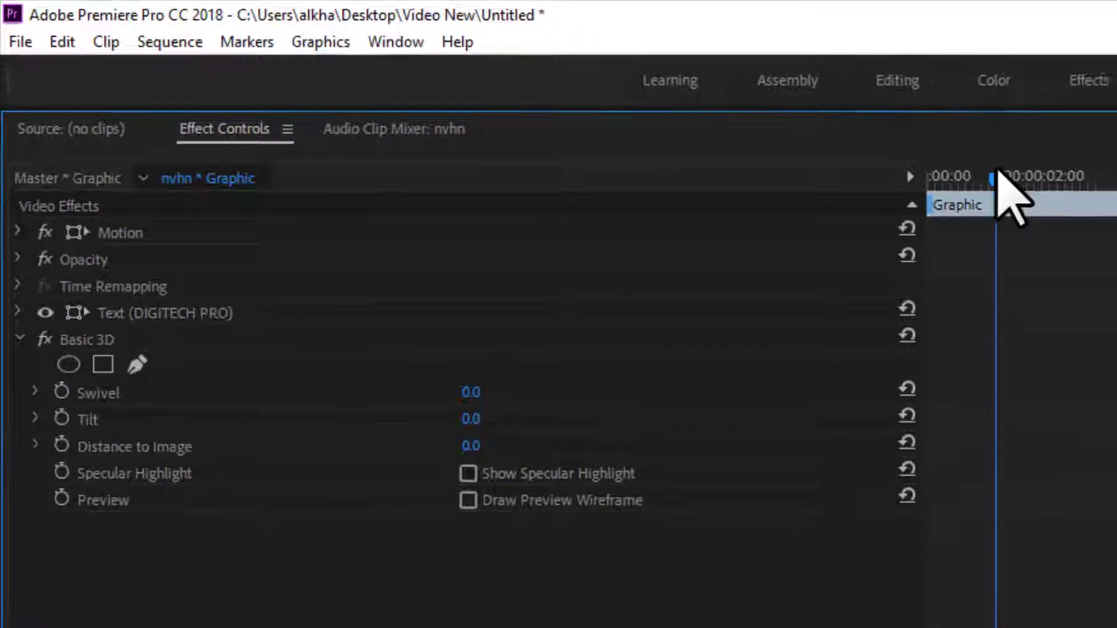
left_click_drag(832, 174, 810, 162)
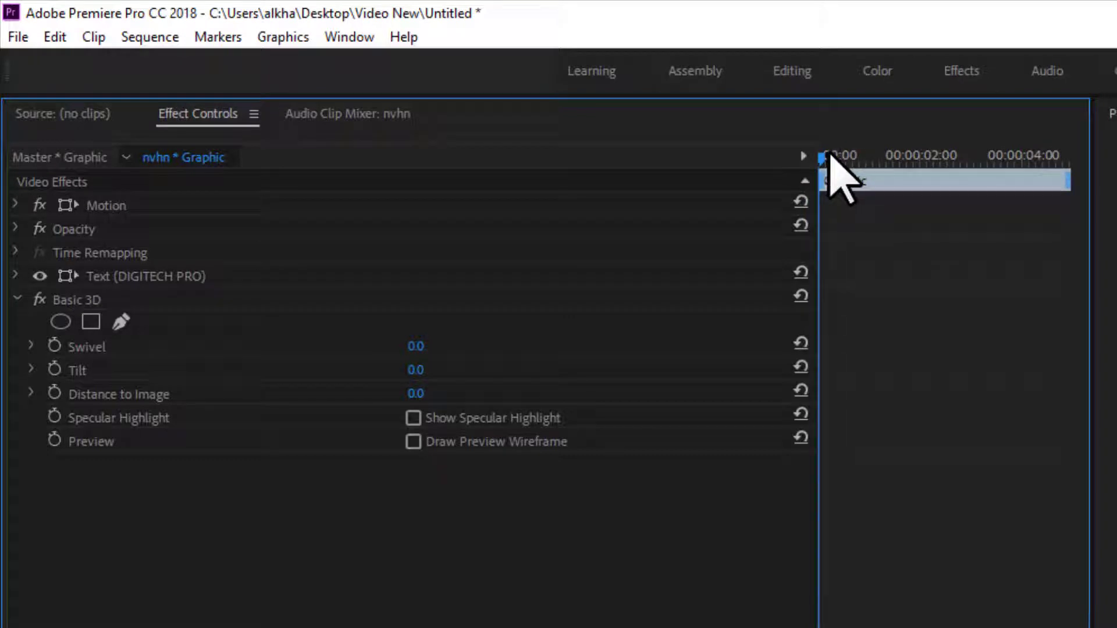
left_click_drag(840, 156, 723, 200)
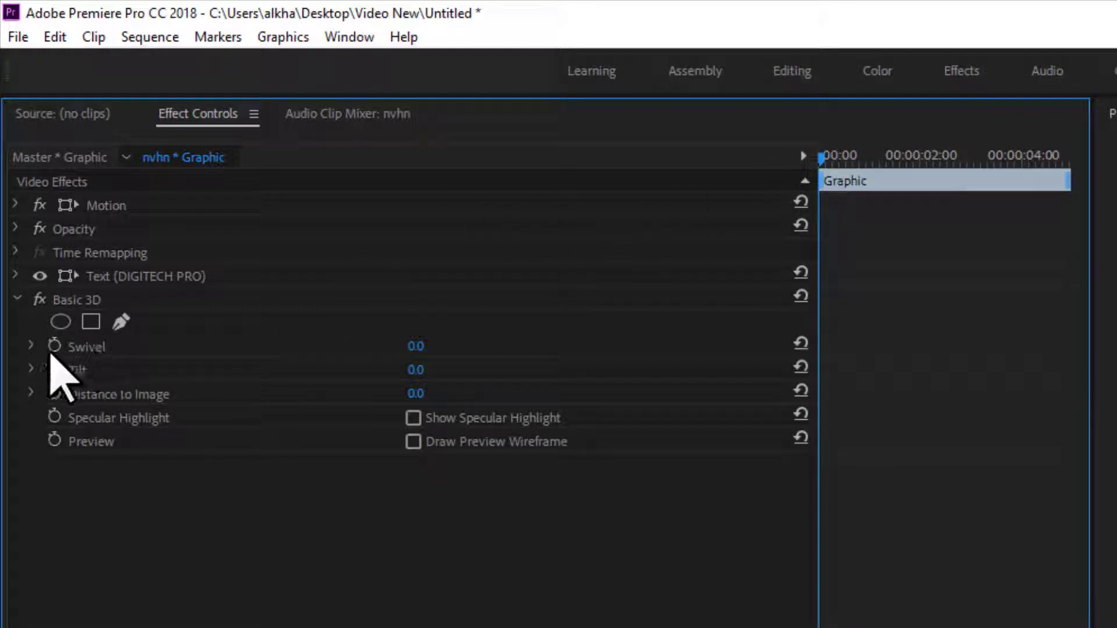
left_click(54, 347)
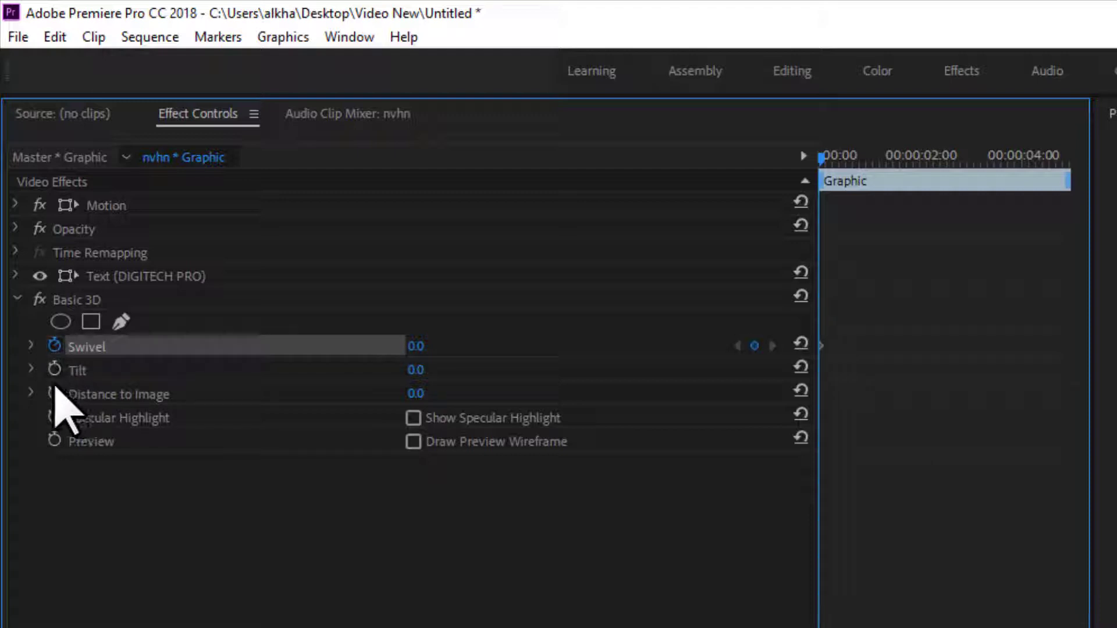
left_click(53, 370)
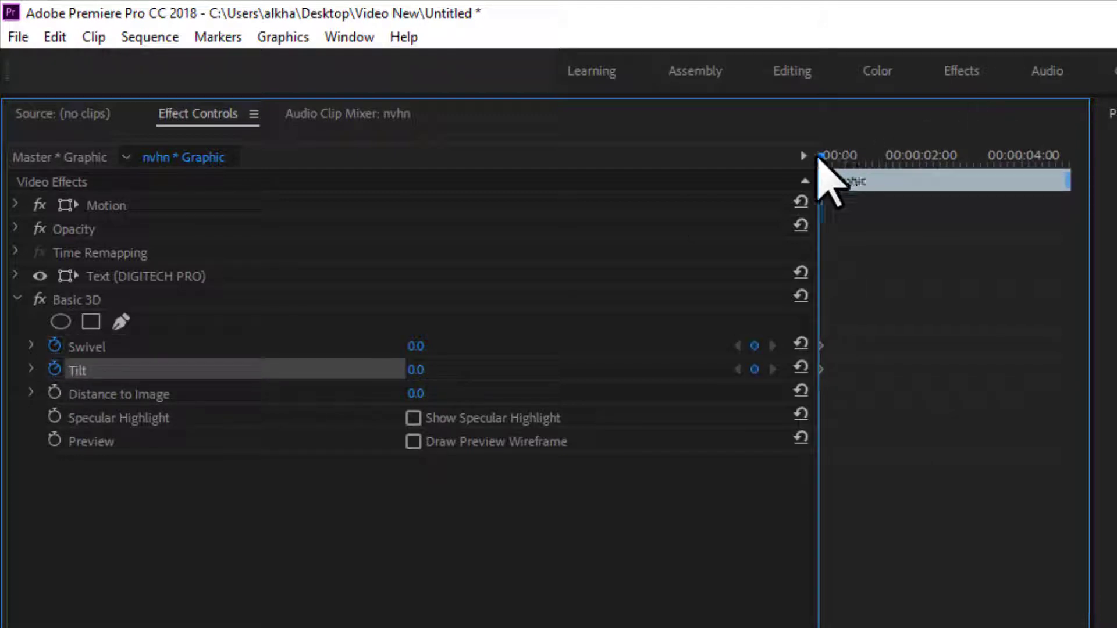
left_click_drag(829, 155, 840, 155)
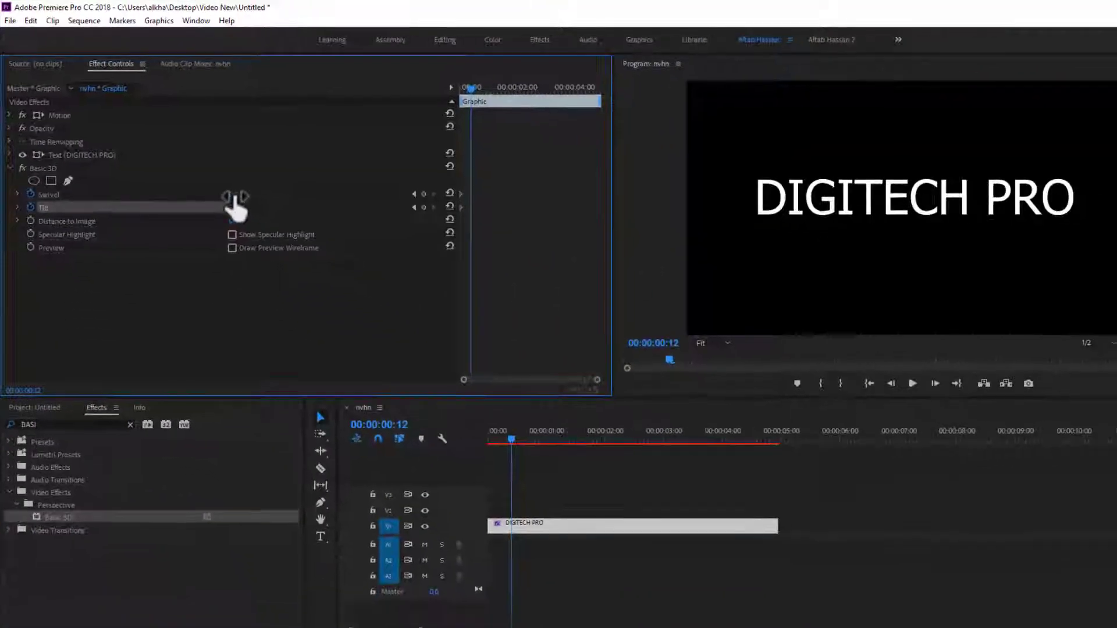
Keyframe Swivel at 172° at 00:00:00:12, Tilt at 1x3.0° at 00:00:00:20, and Swivel at 1x5.0° at 00:00:01:03 on the DIGITECH PRO clip.
left_click_drag(234, 195, 334, 194)
left_click_drag(461, 92, 455, 92)
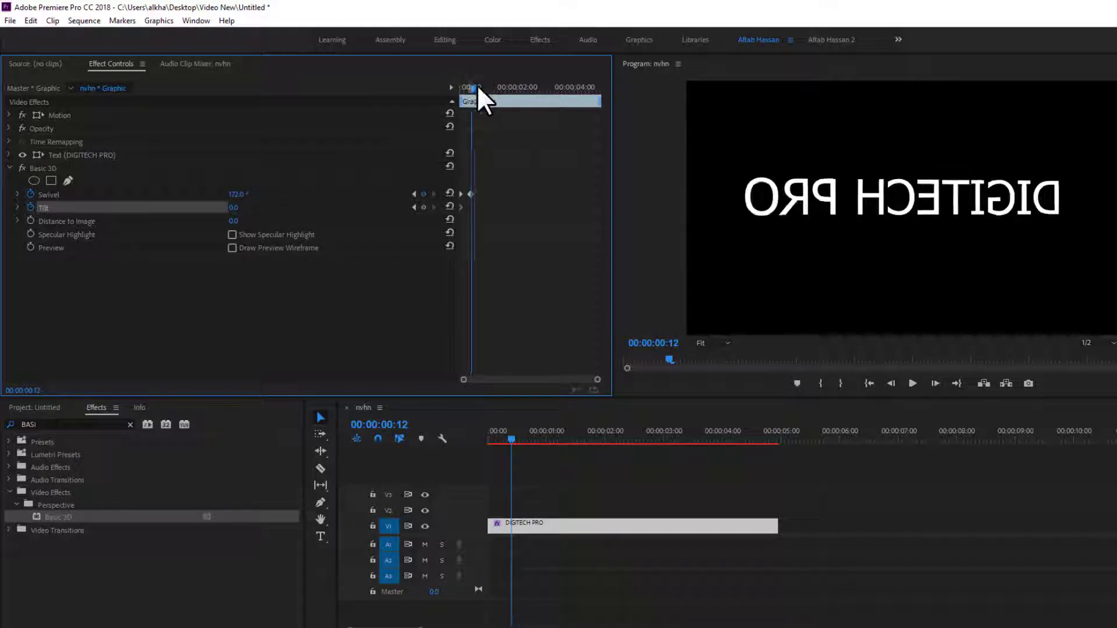
left_click(478, 85)
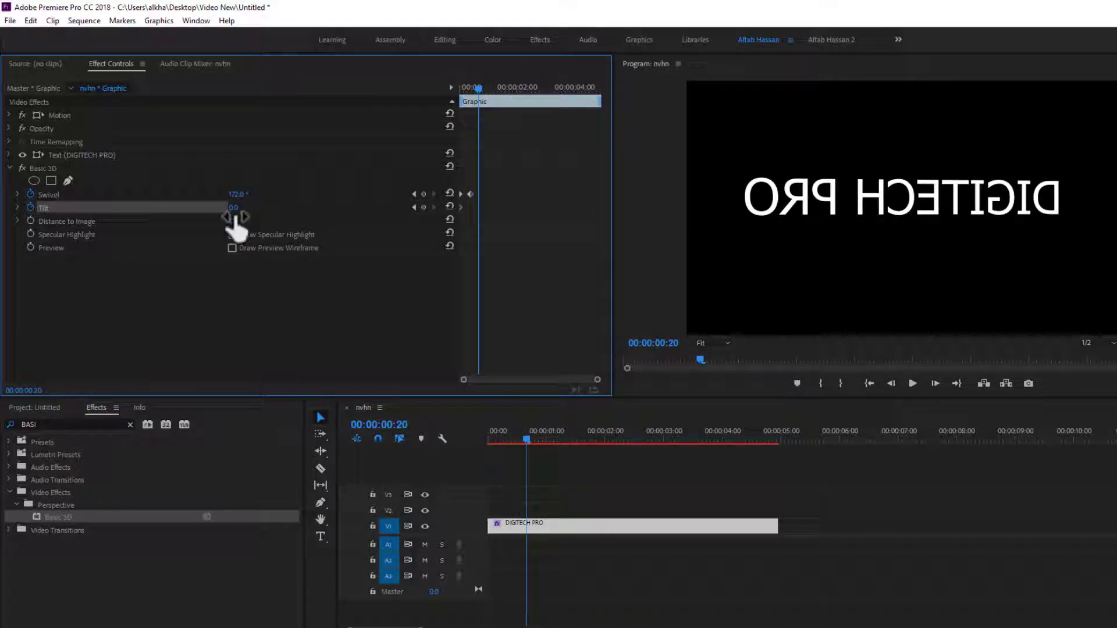
left_click_drag(233, 207, 350, 194)
left_click(490, 88)
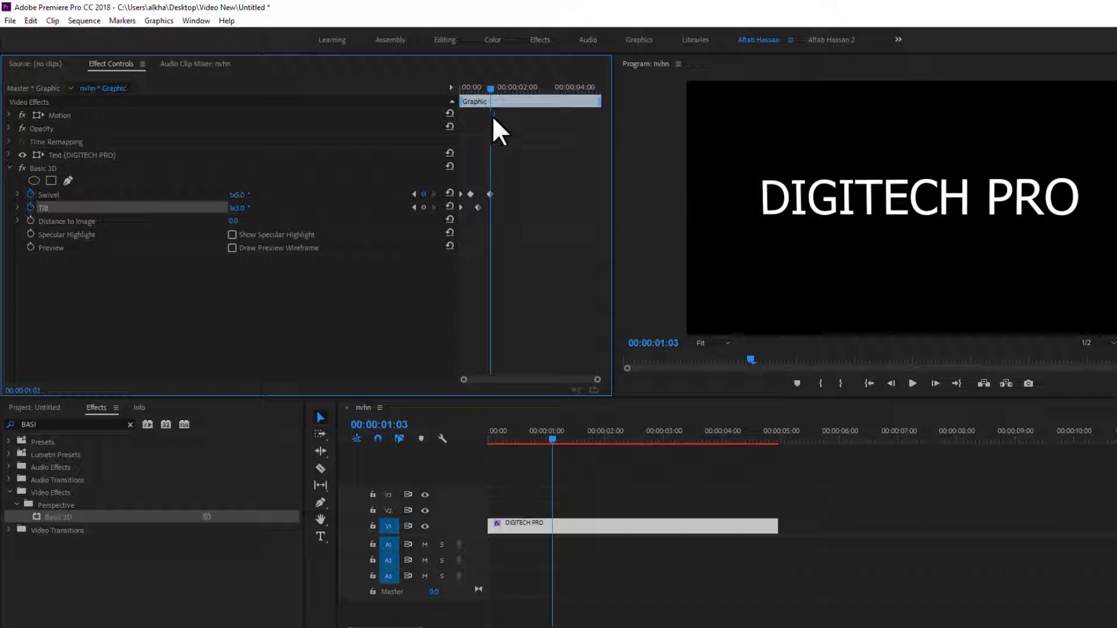
Play the DIGITECH PRO animation from the start of the sequence to check the rotation.
left_click_drag(480, 85, 384, 83)
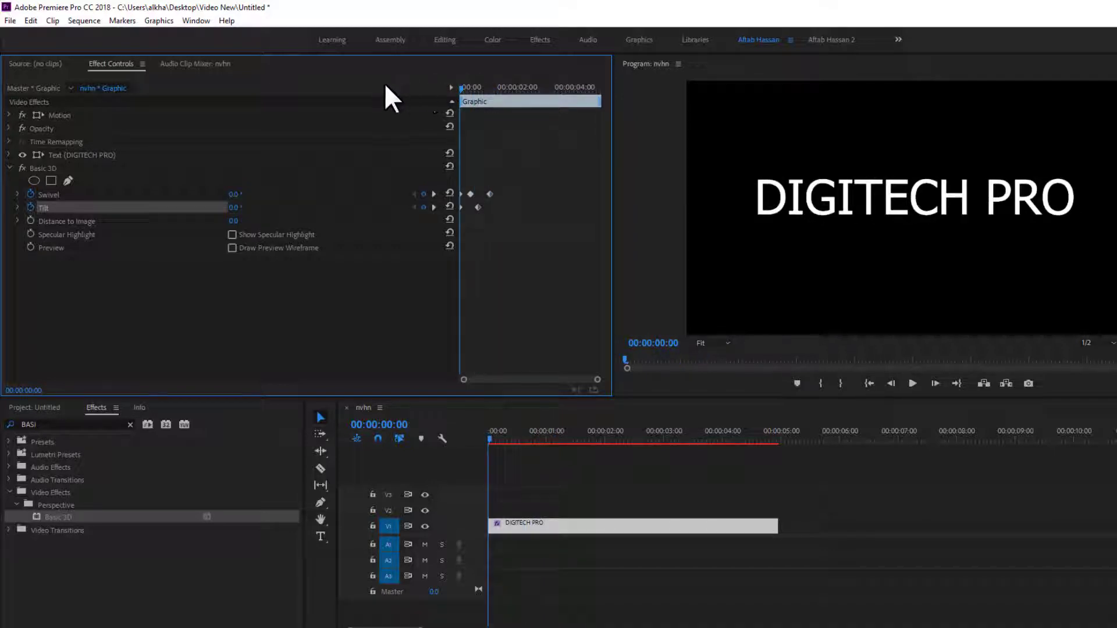
key("space")
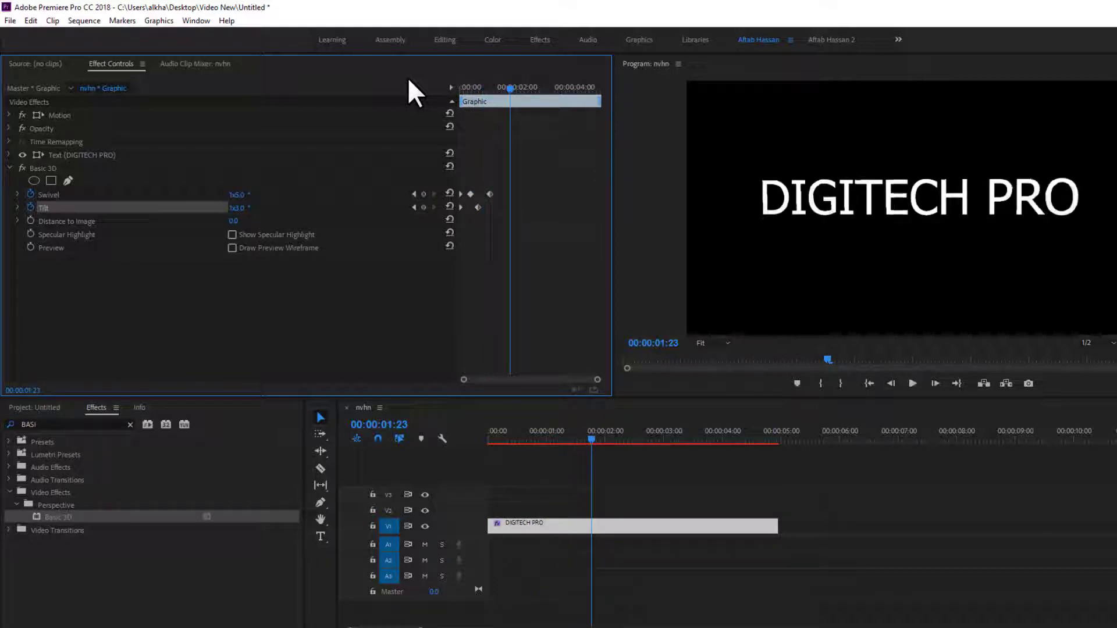
key("space")
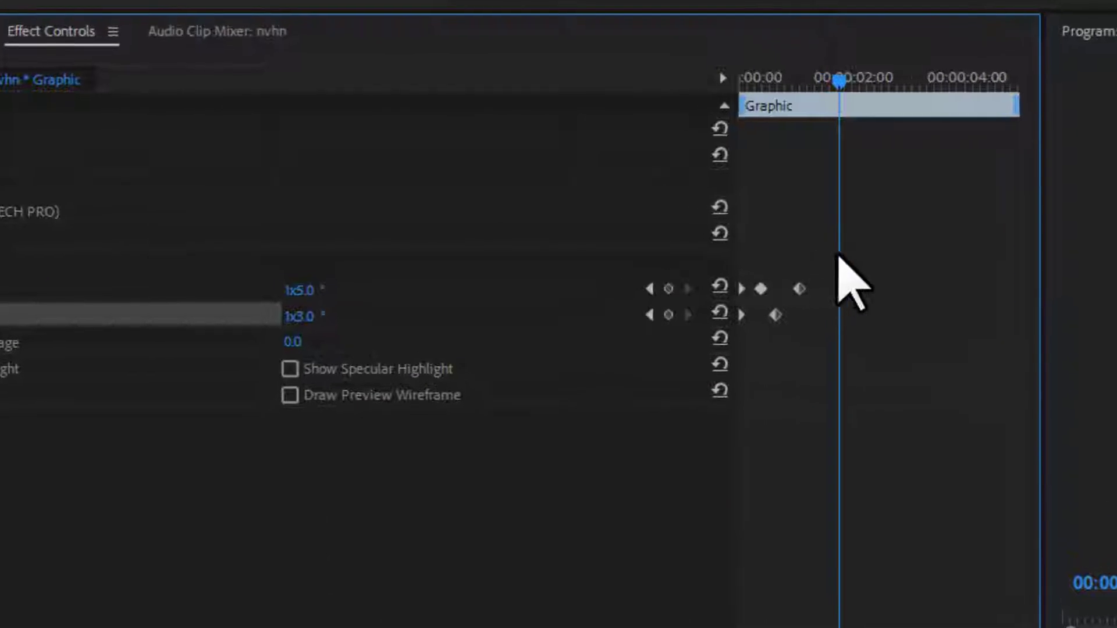
Spread the Swivel and Tilt keyframes further apart along the DIGITECH PRO clip, with the last Swivel keyframe near 00:00:02:00.
left_click_drag(830, 238, 759, 341)
left_click_drag(761, 289, 841, 286)
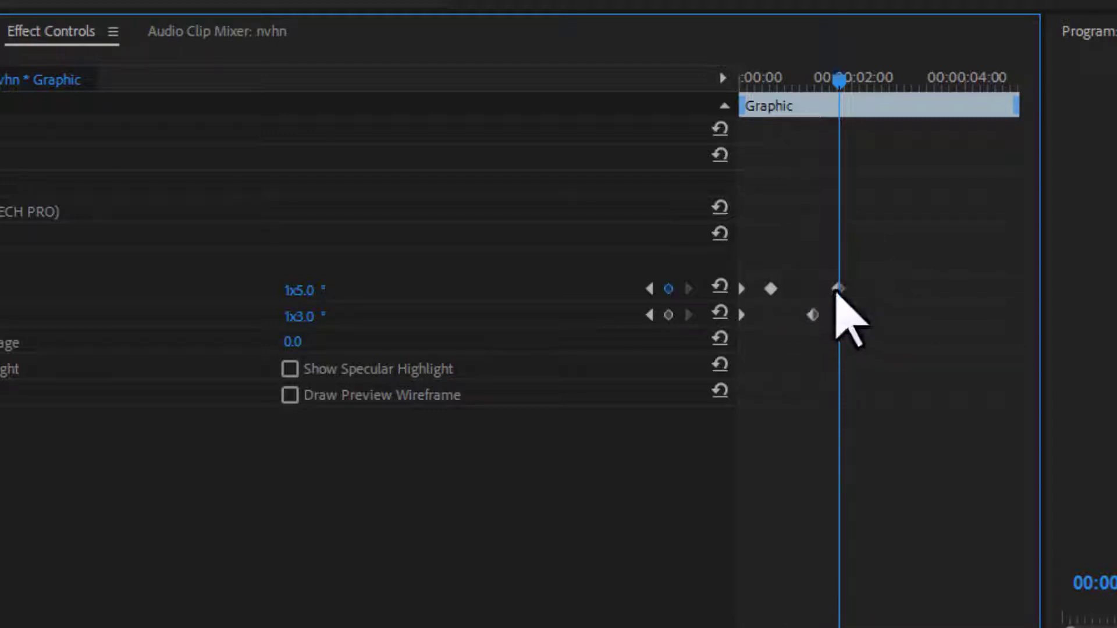
left_click(838, 288)
left_click_drag(842, 286, 759, 338)
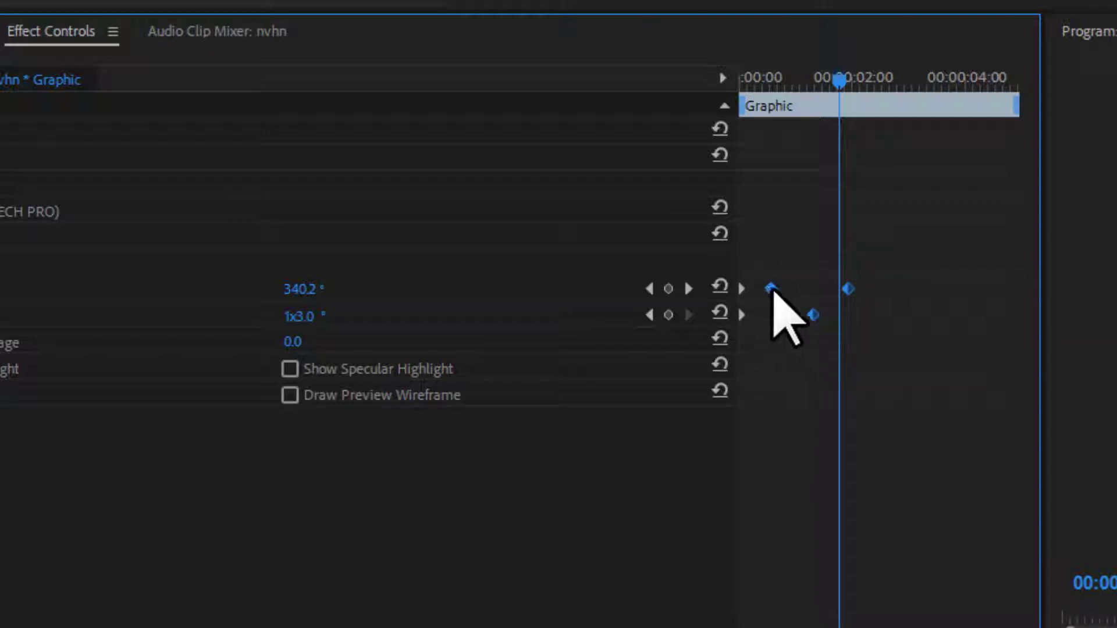
left_click_drag(773, 289, 778, 289)
Play the sequence from its beginning to review the respaced title rotation.
key("Home")
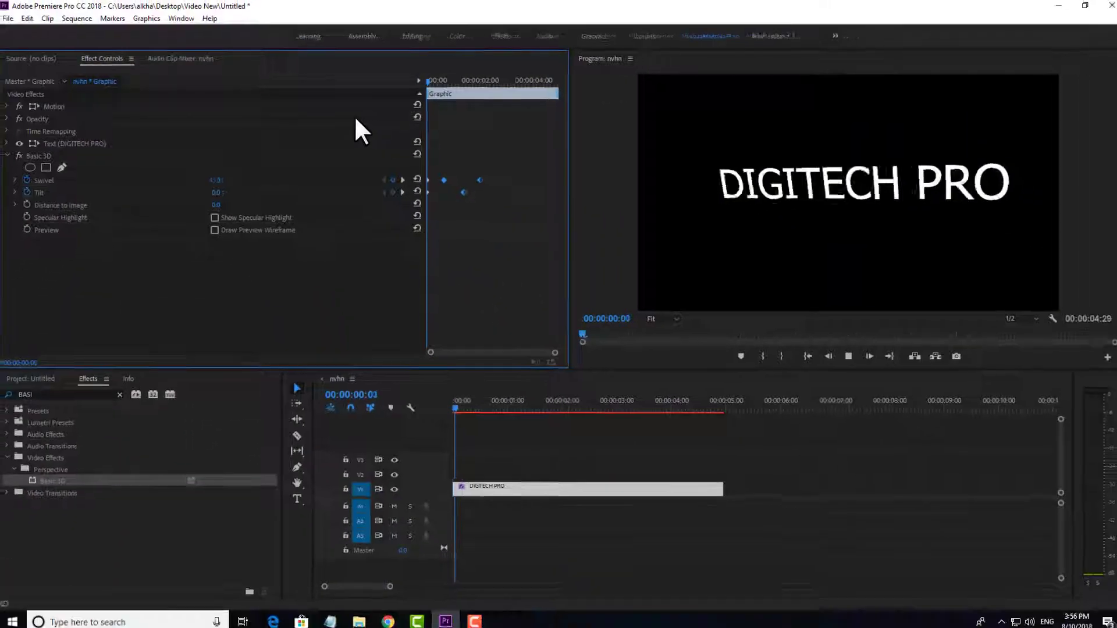
key("space")
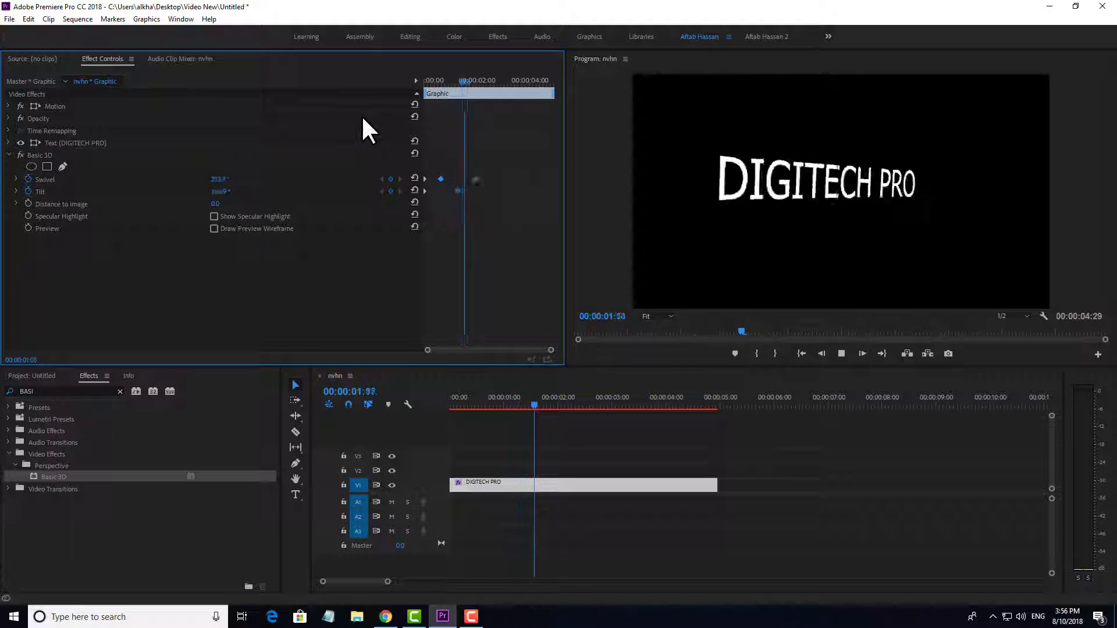
key("space")
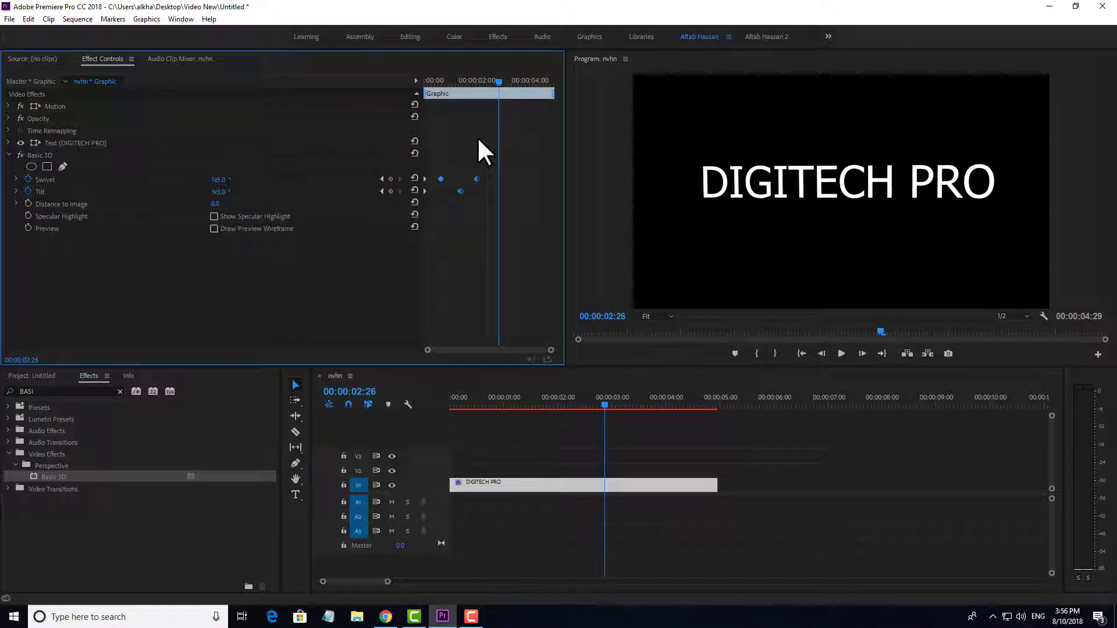
Delete the DIGITECH PRO title clip from the timeline.
left_click(886, 160)
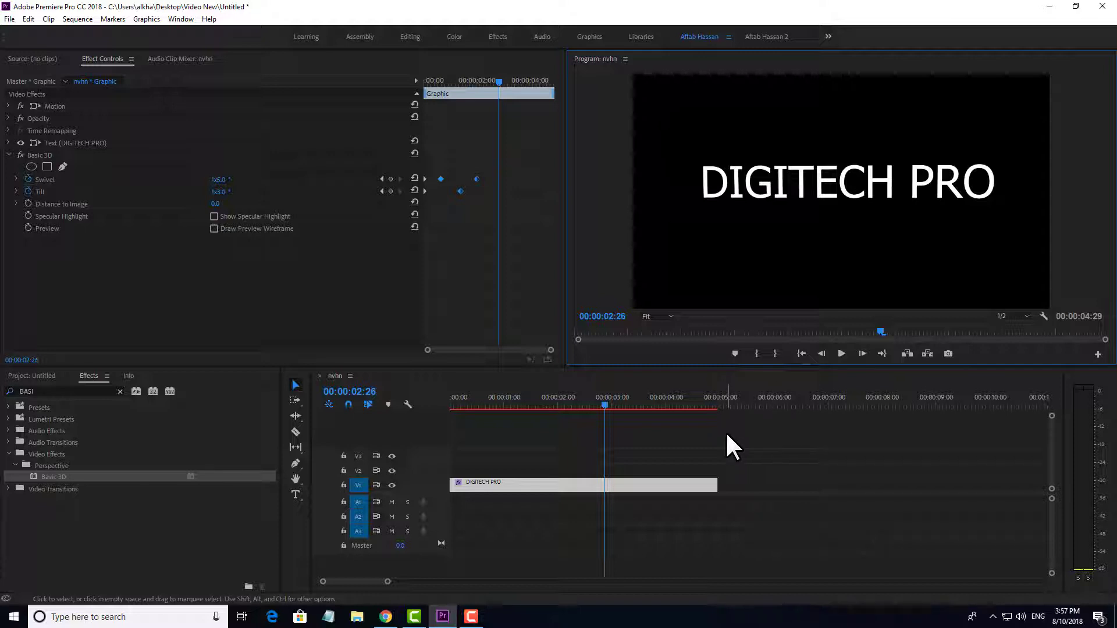
left_click_drag(753, 441, 669, 494)
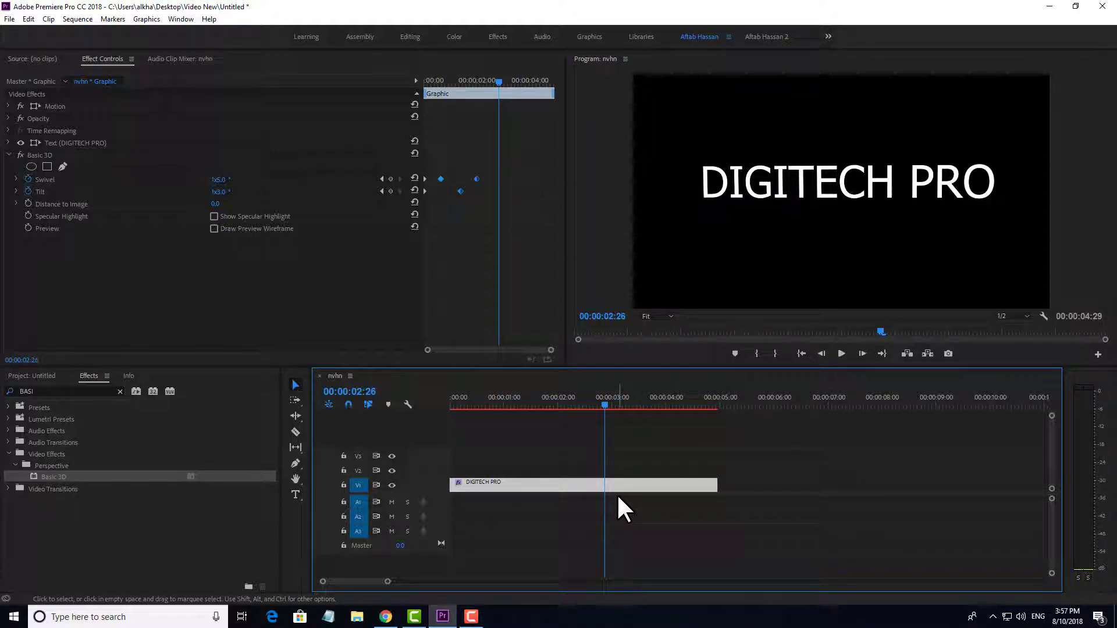
key("Delete")
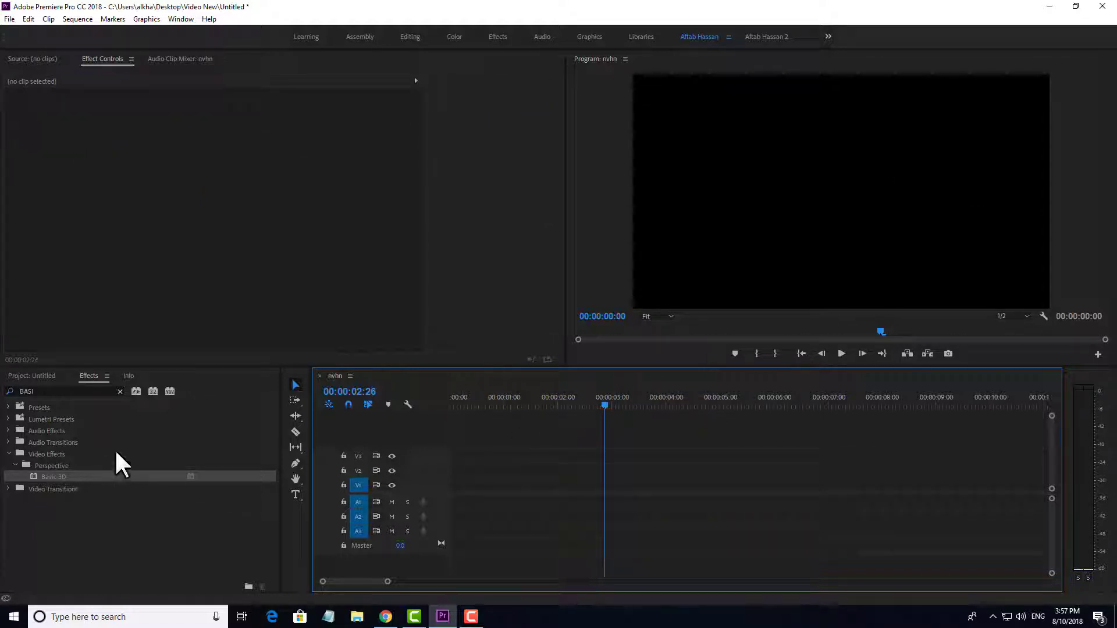
Clear the effects search and place a five-second section of nvhn.MP4 from the project on track V1.
left_click(50, 390)
key("BackSpace")
key("BackSpace")
key("BackSpace")
key("BackSpace")
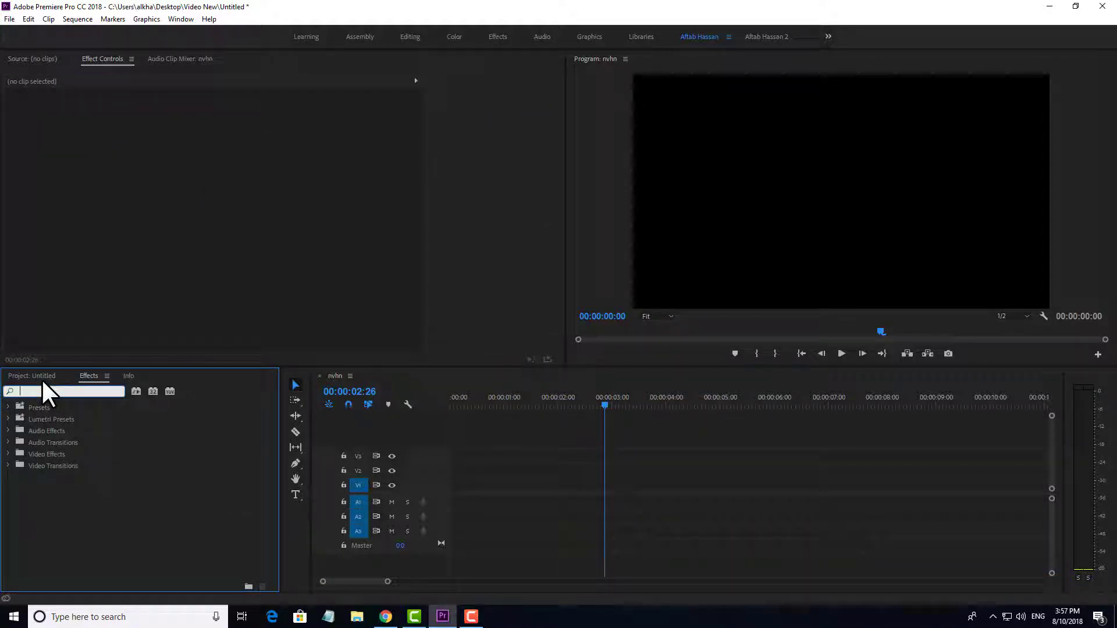
left_click(43, 378)
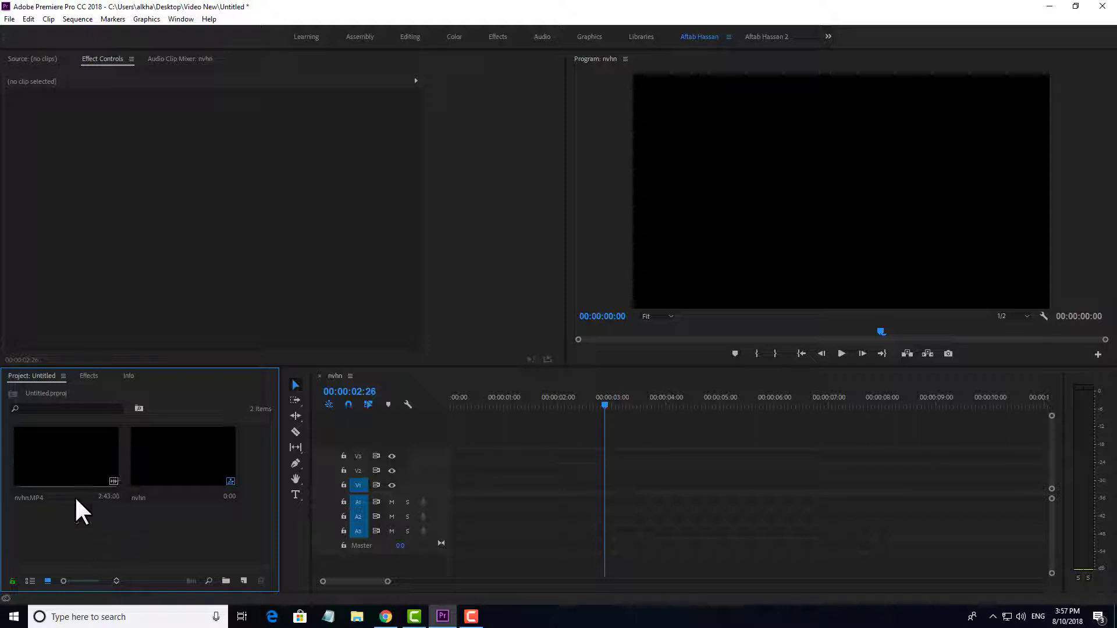
left_click(67, 478)
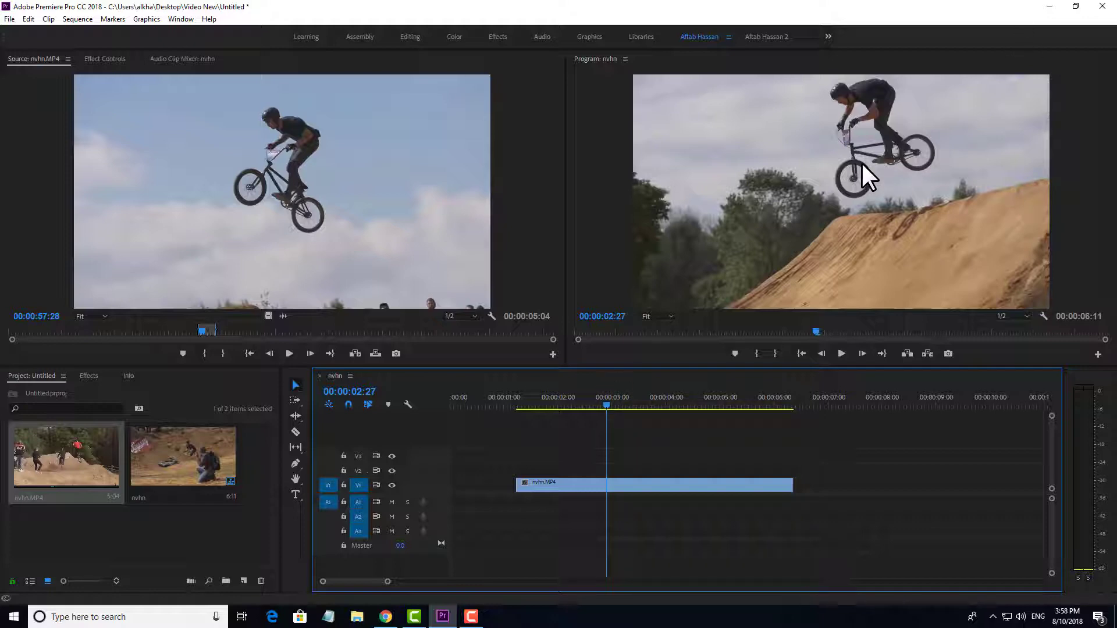
Play the nvhn.MP4 clip from near its start at 00:00:01:11 to view its original speed.
left_click(554, 406)
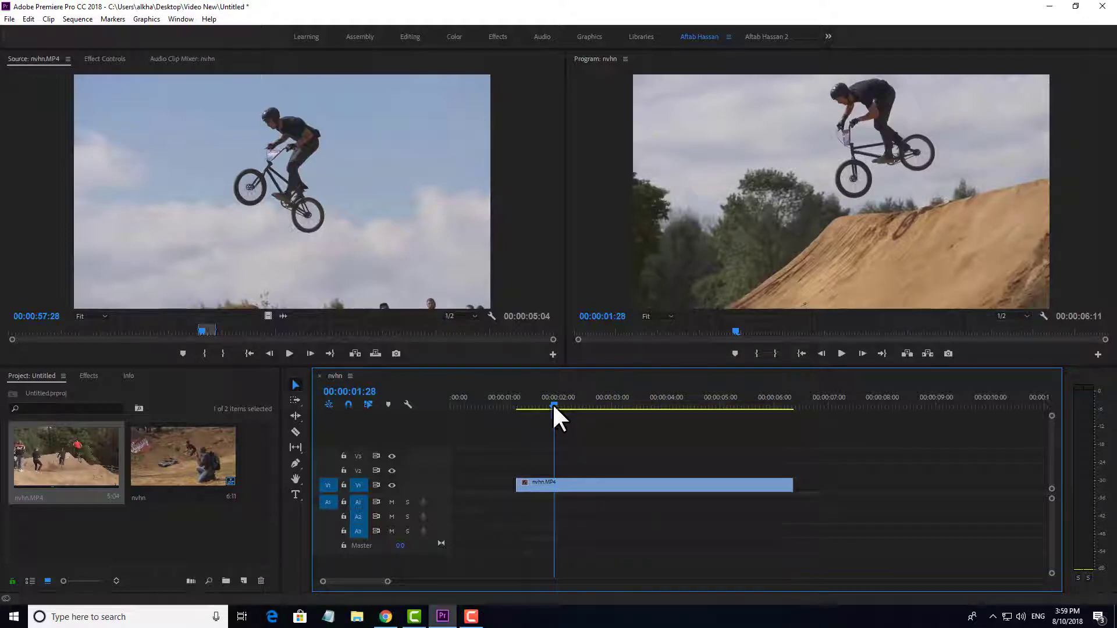
left_click_drag(552, 405, 526, 407)
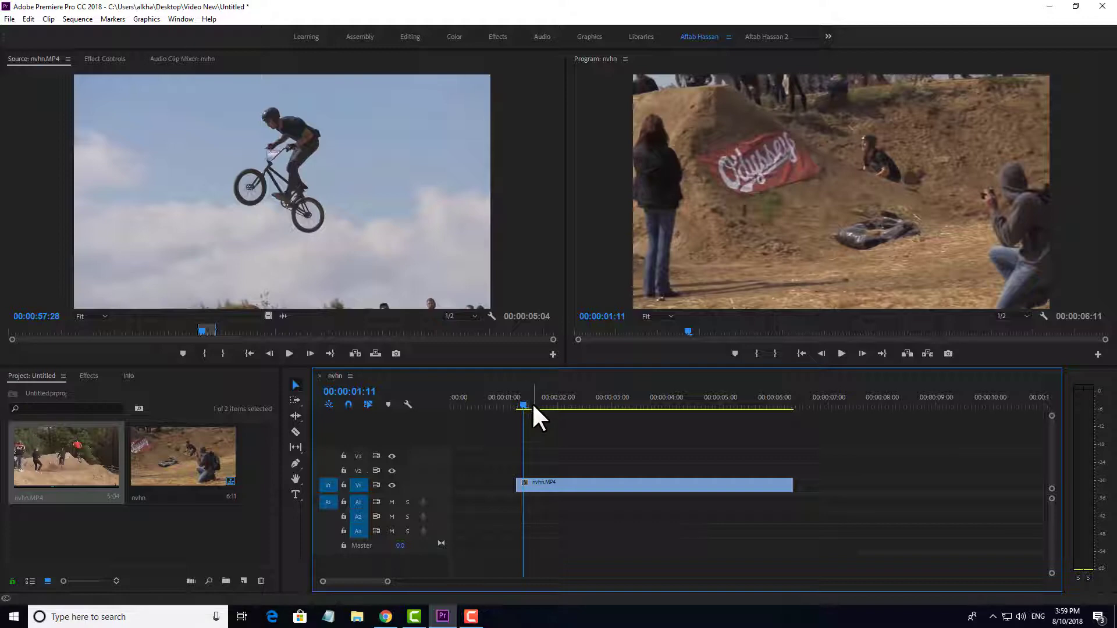
key("space")
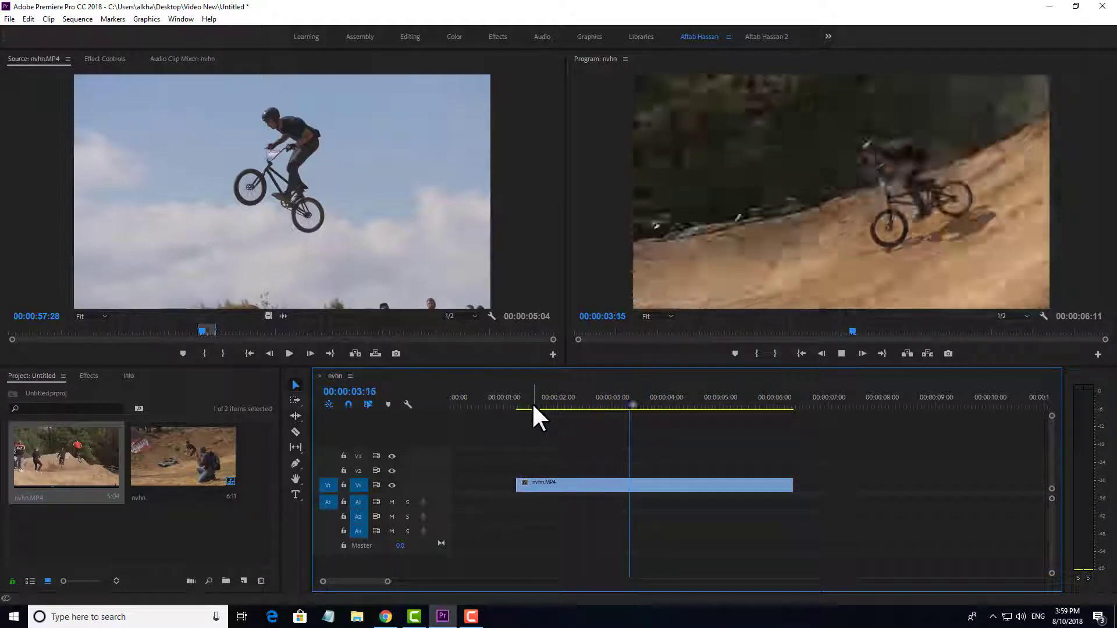
key("space")
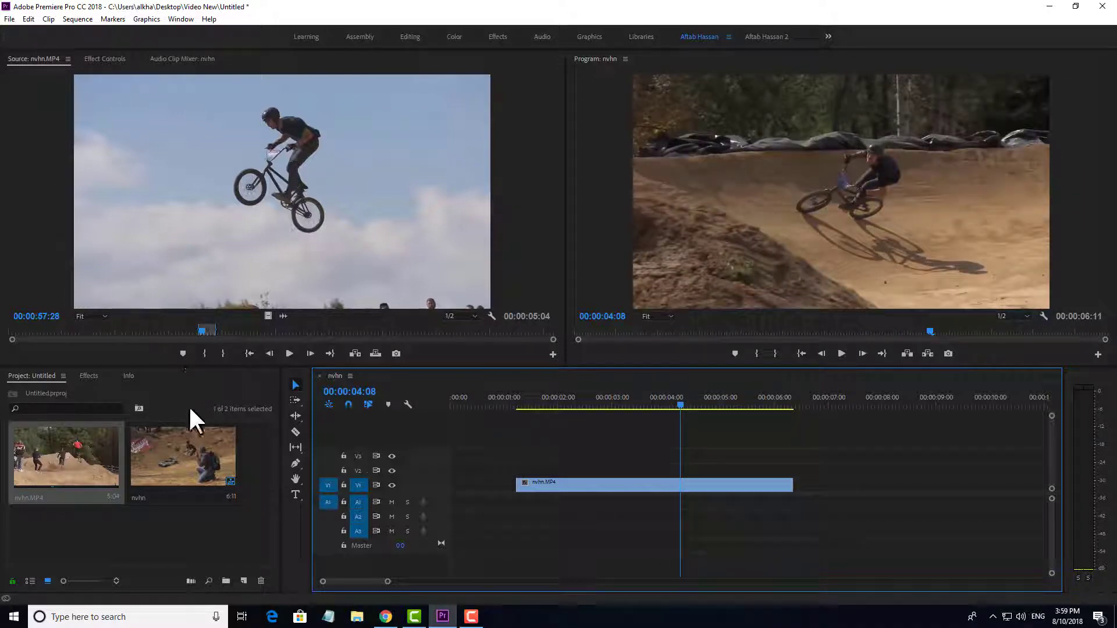
Search the effects for "TIMEWARP" and apply Timewarp to the nvhn.MP4 clip on V1.
left_click(88, 376)
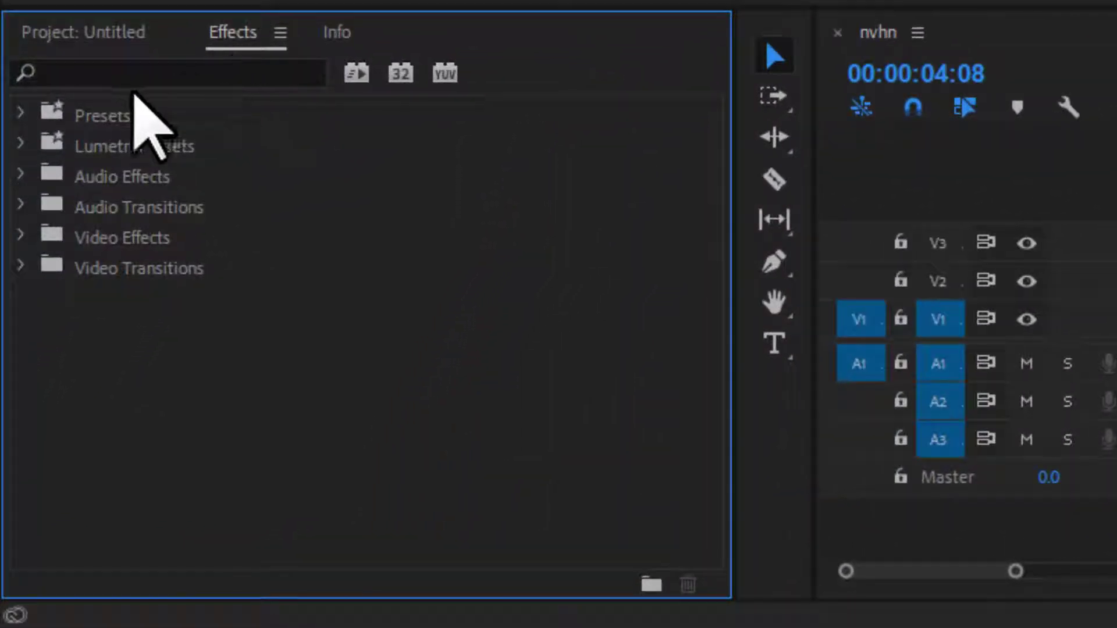
left_click(111, 69)
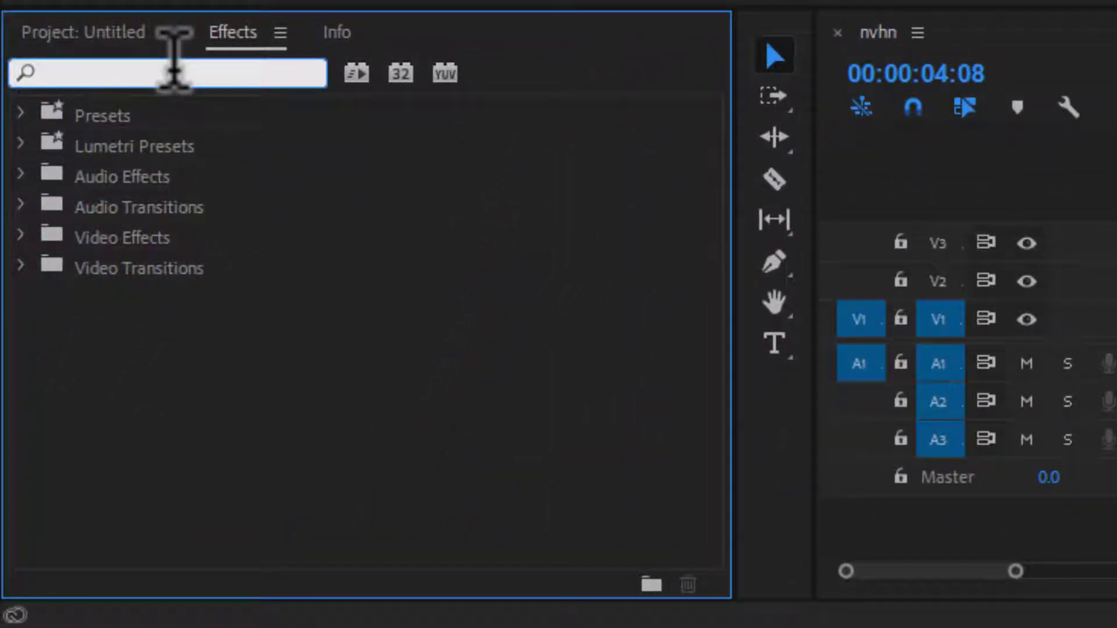
type("TIMEWARP")
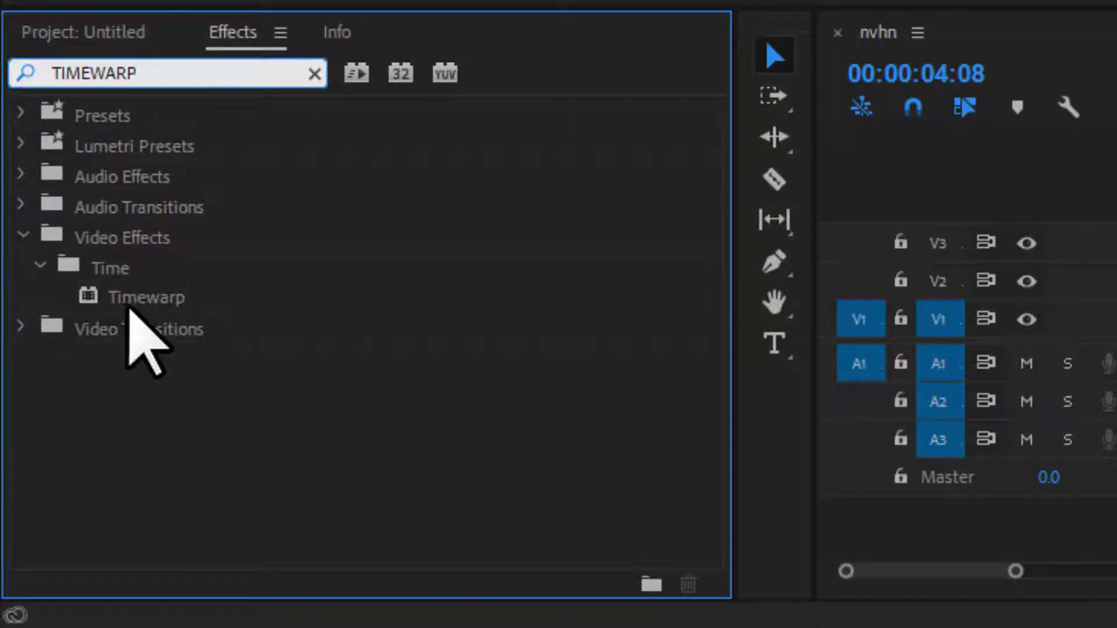
left_click(123, 307)
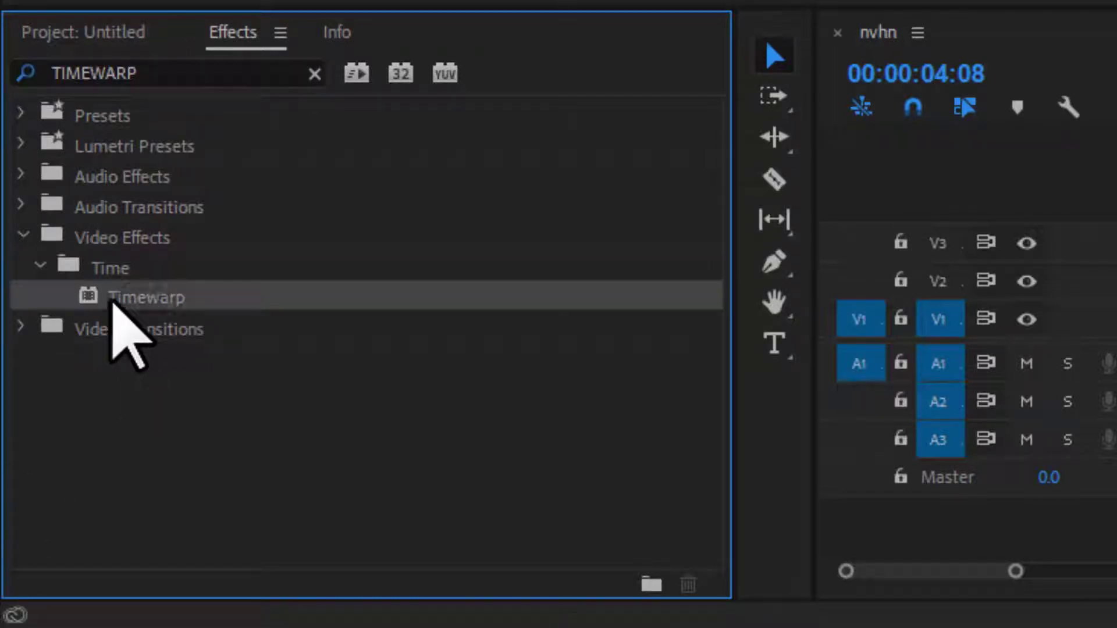
left_click_drag(112, 302, 1116, 326)
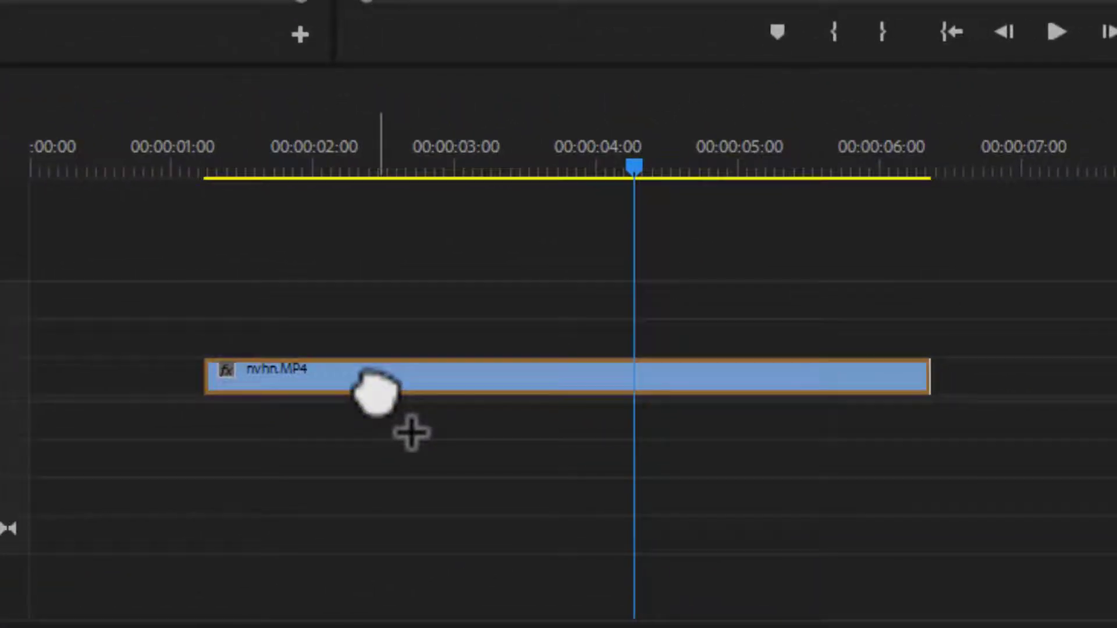
left_click_drag(377, 391, 386, 375)
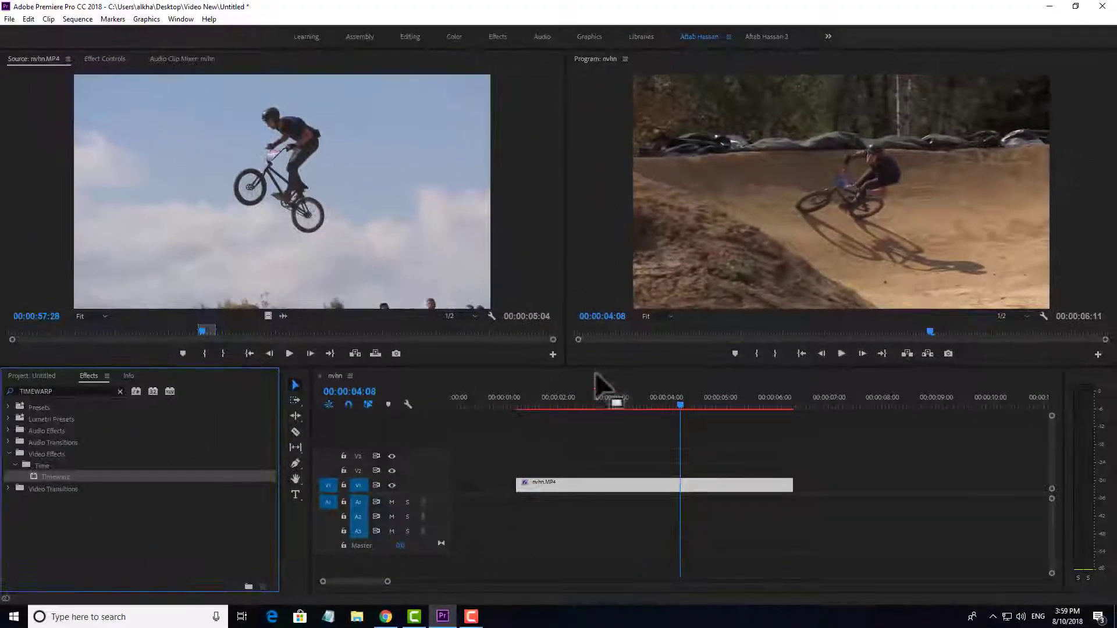
Show the Timewarp settings of the nvhn.MP4 clip and preview the slowed footage from 00:00:01:15.
left_click_drag(547, 400, 530, 402)
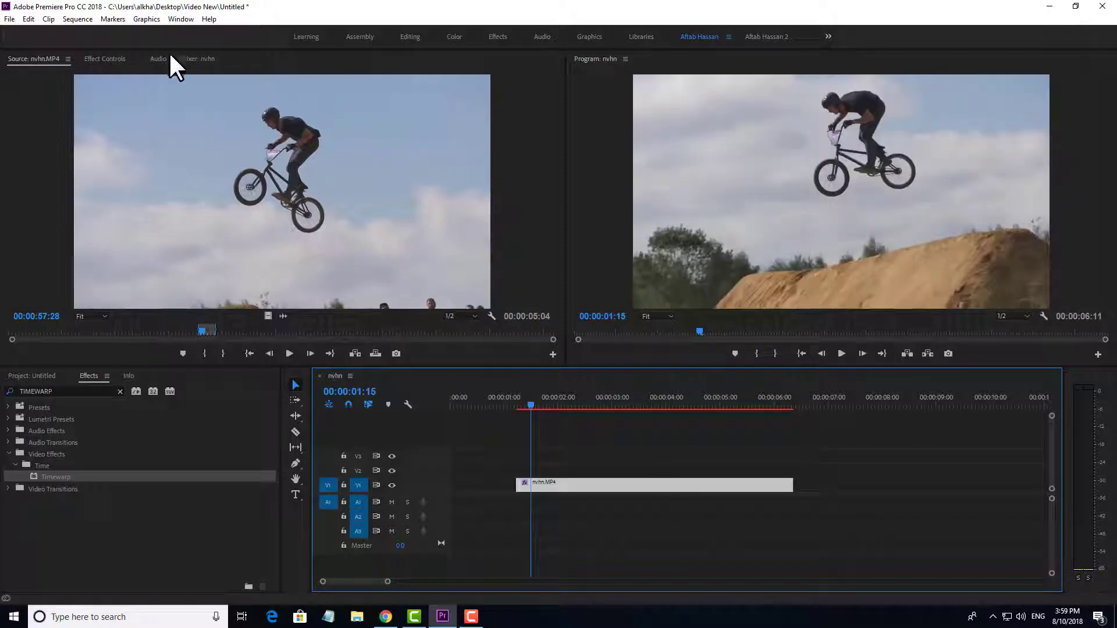
left_click(114, 62)
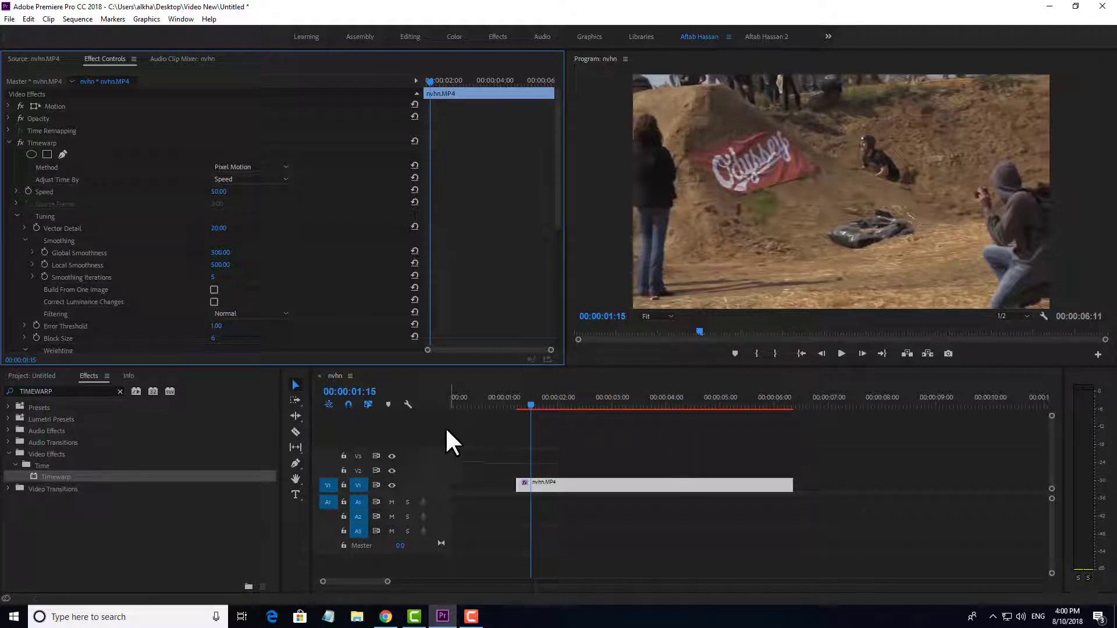
key("space")
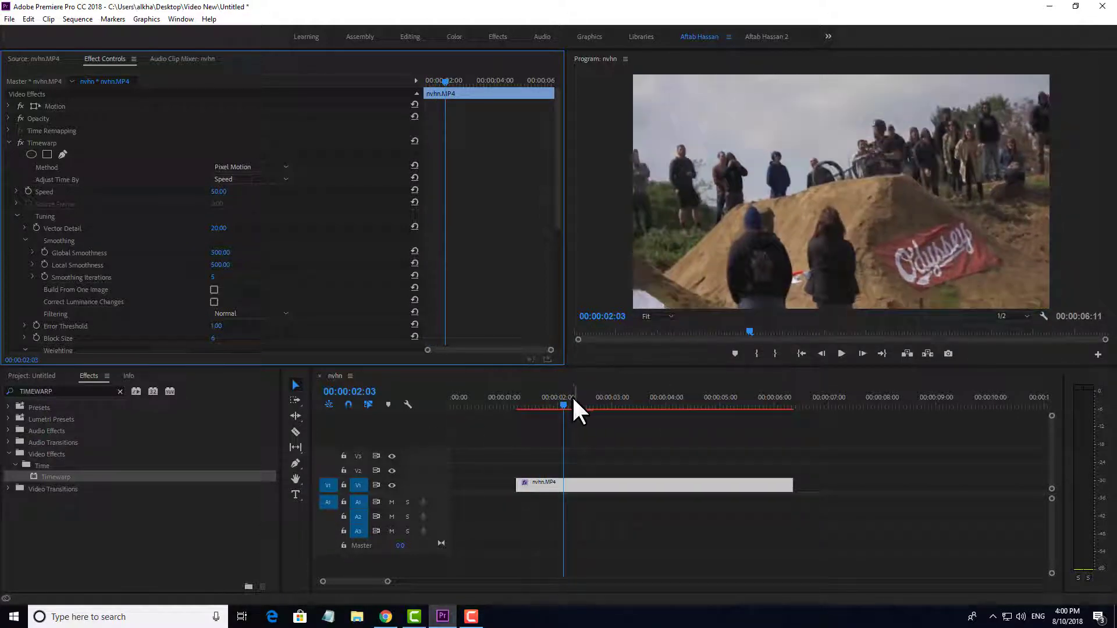
left_click(561, 400)
left_click_drag(561, 399, 552, 398)
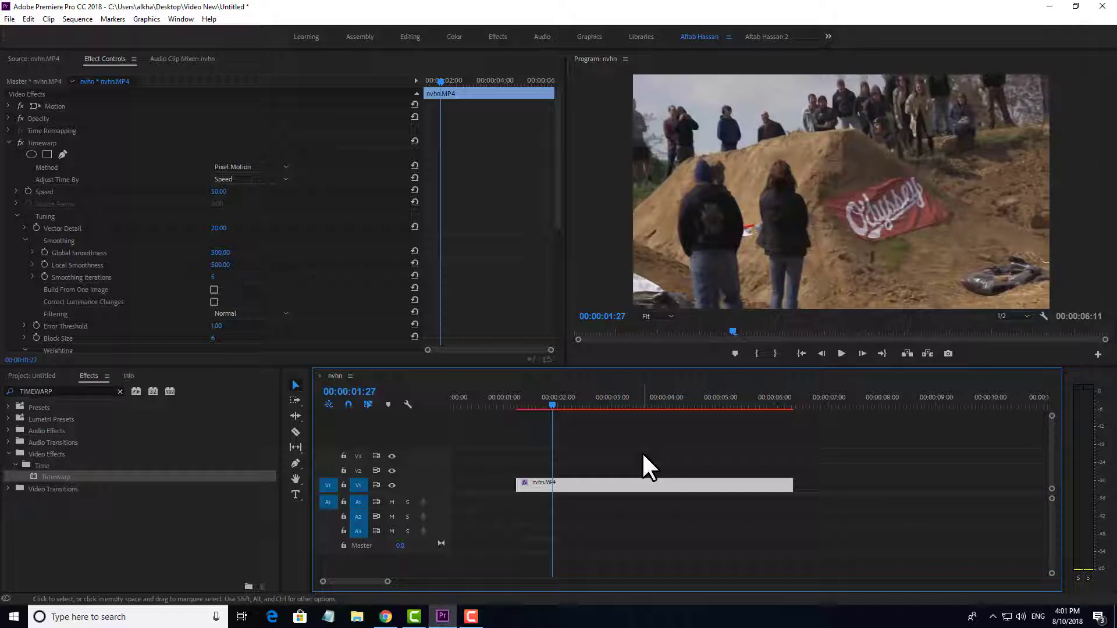
Render the selected nvhn.MP4 clip with its Timewarp effect and play back the result.
left_click_drag(668, 457, 633, 501)
left_click_drag(689, 428, 588, 541)
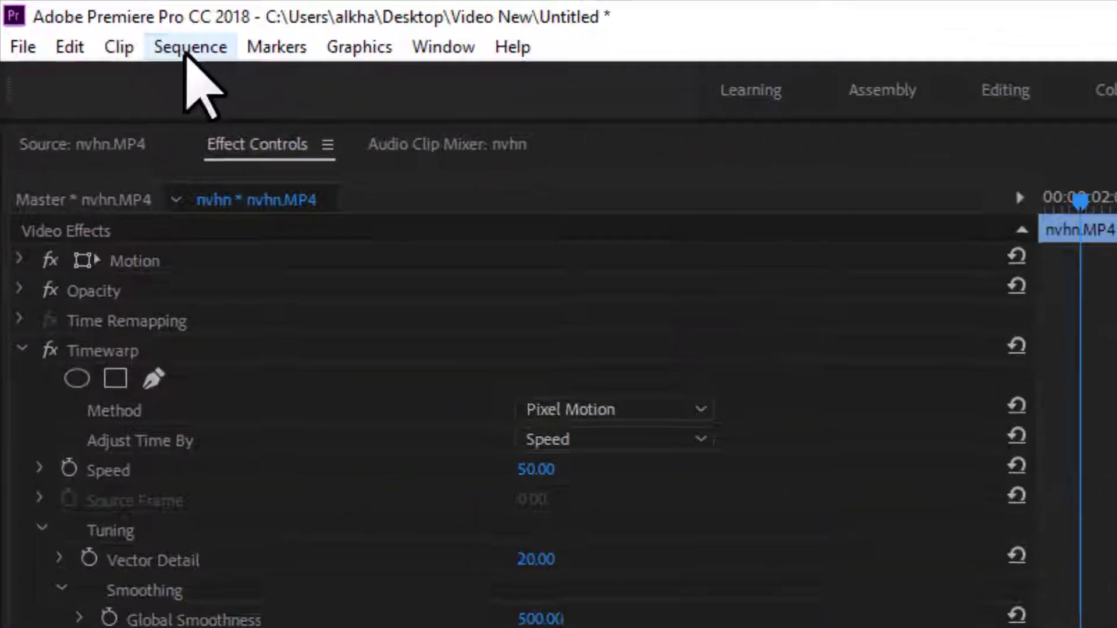
left_click(143, 36)
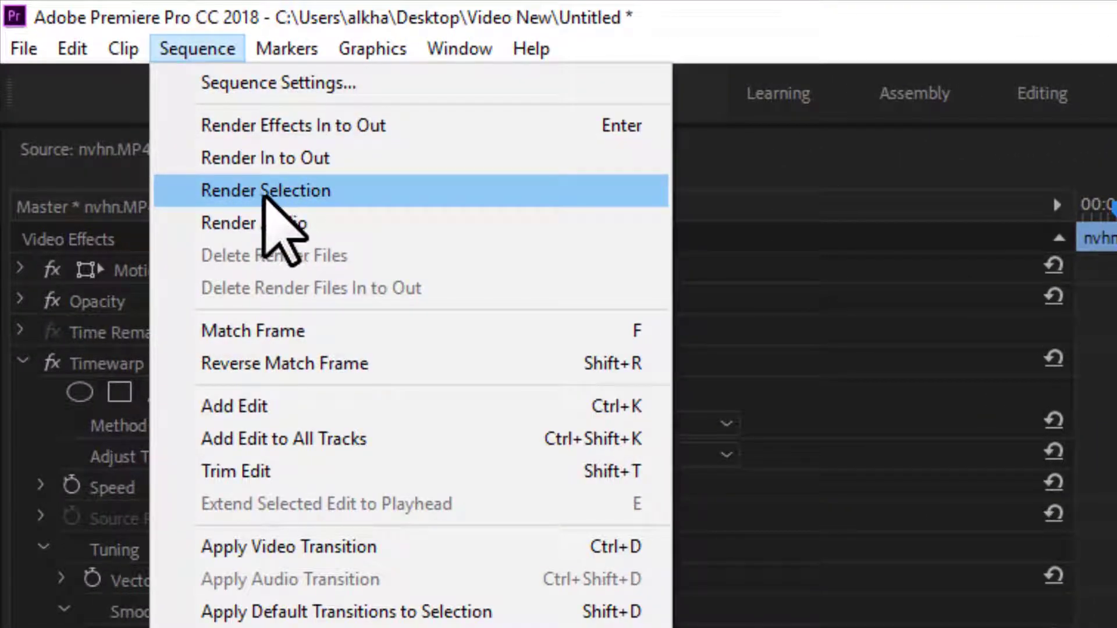
left_click(290, 193)
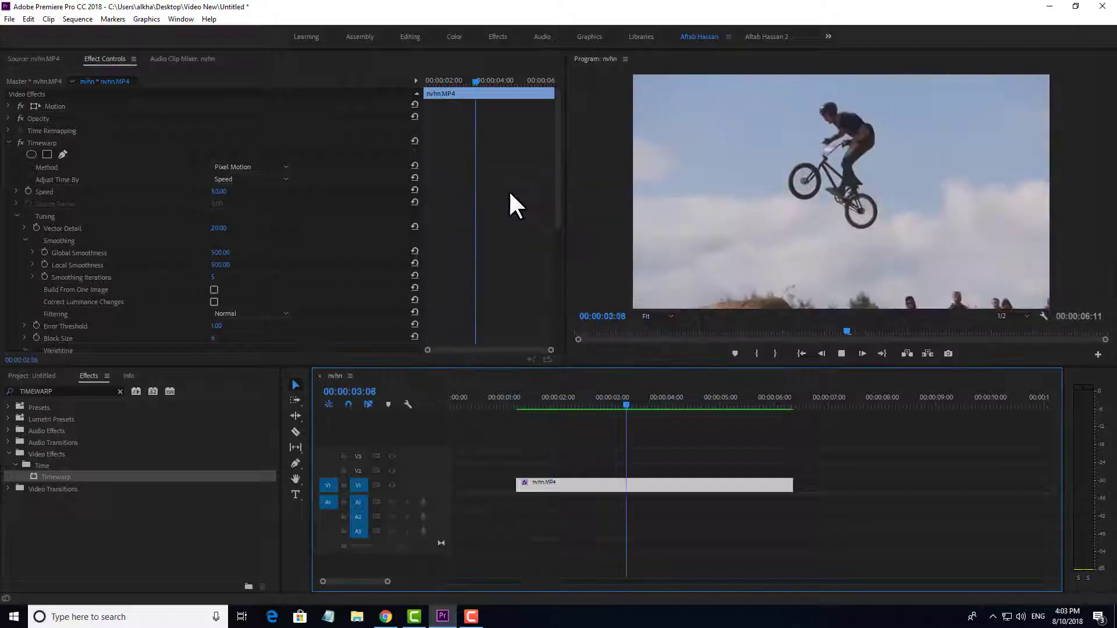
key("space")
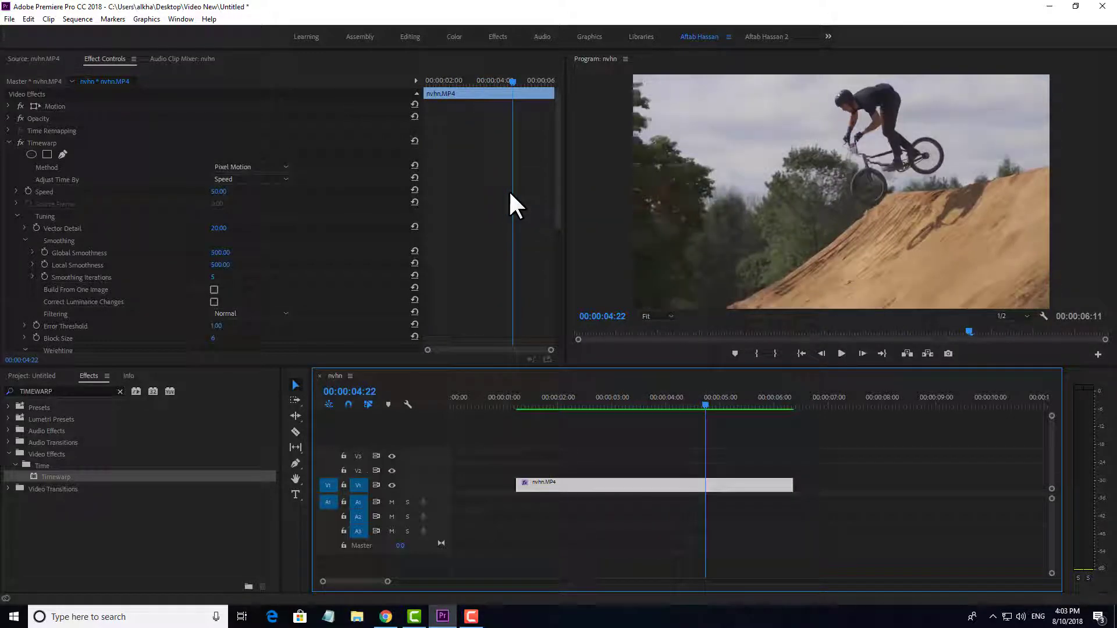
Duplicate the nvhn.MP4 clip on V1, placing one copy at the sequence start and the other at about 00:00:05:10.
left_click(551, 401)
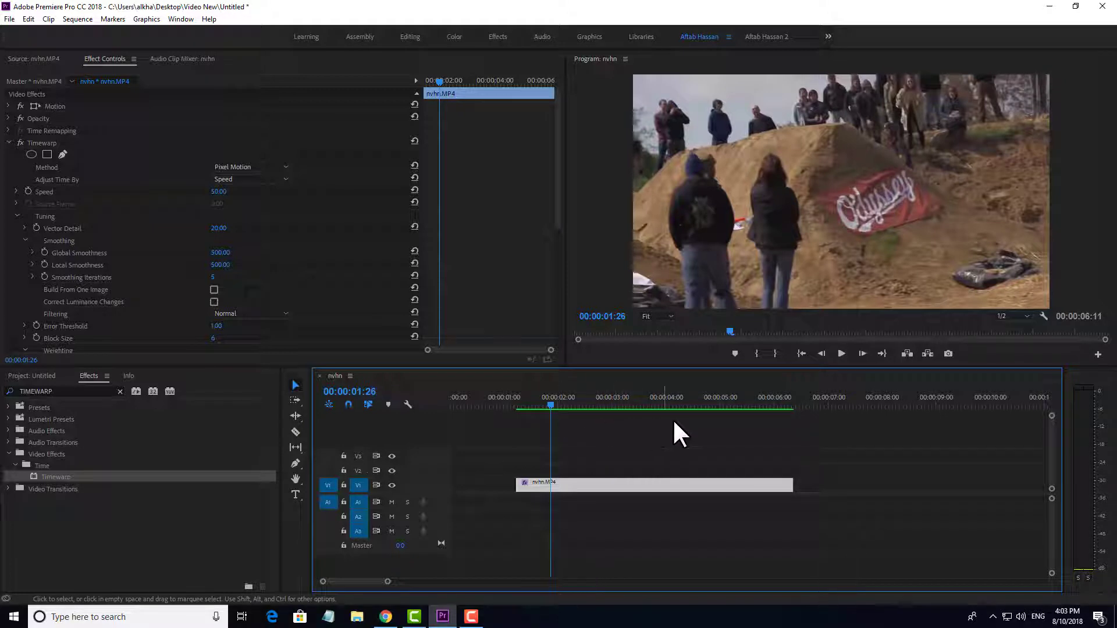
left_click(522, 403)
left_click_drag(523, 403, 521, 403)
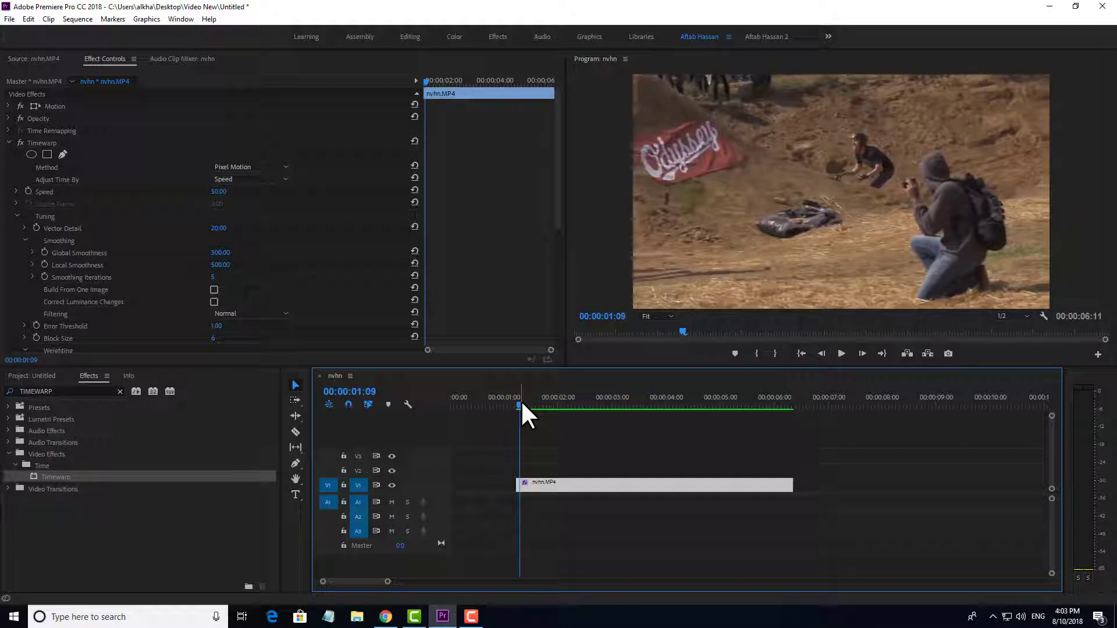
left_click_drag(522, 403, 517, 405)
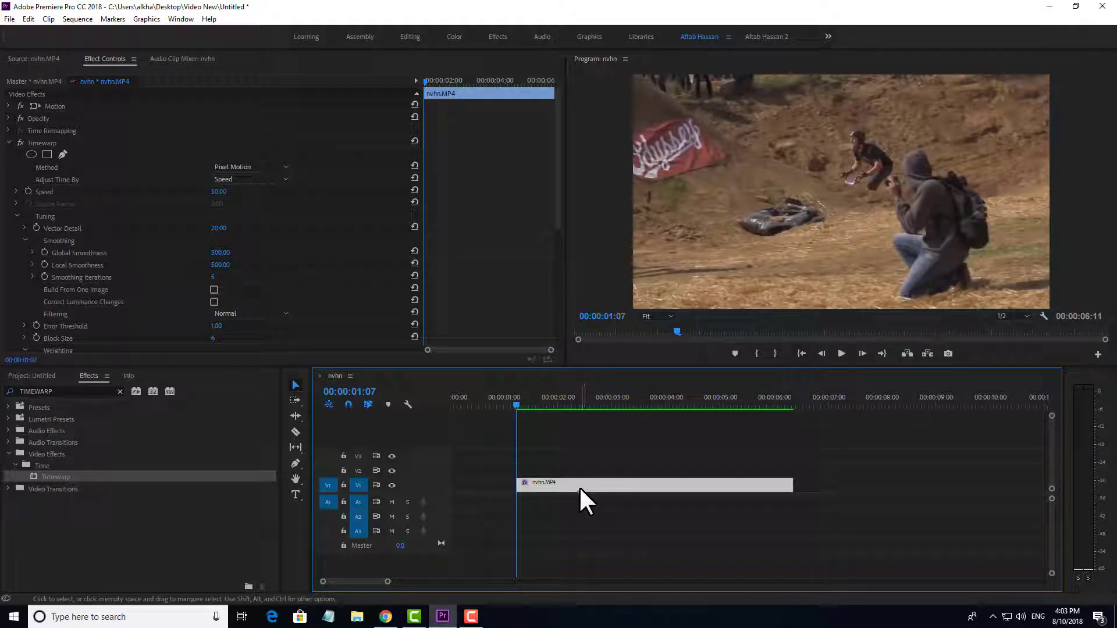
left_click_drag(579, 487, 556, 498)
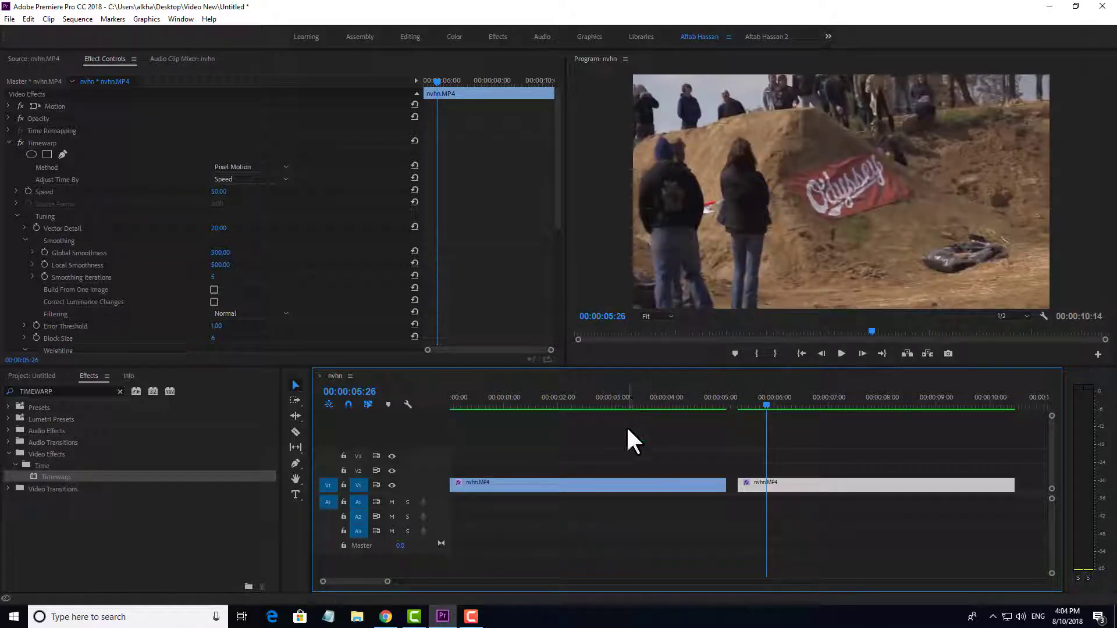
Remove the Timewarp effect from the first nvhn.MP4 clip on V1 and deselect the clip.
left_click_drag(647, 438, 560, 534)
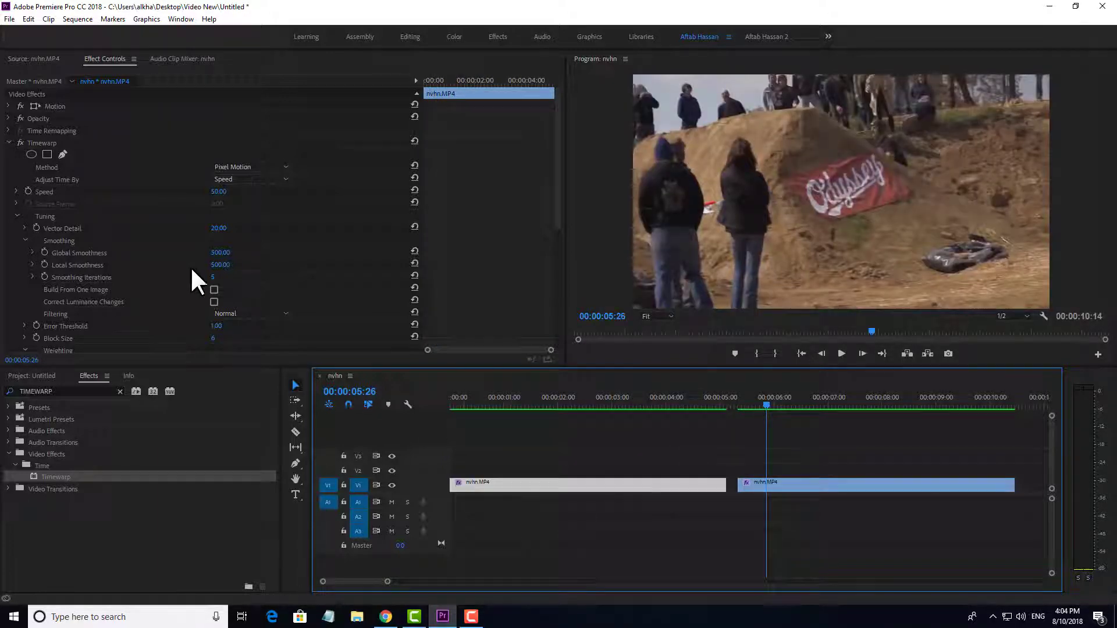
scroll(122, 247, "down", 1)
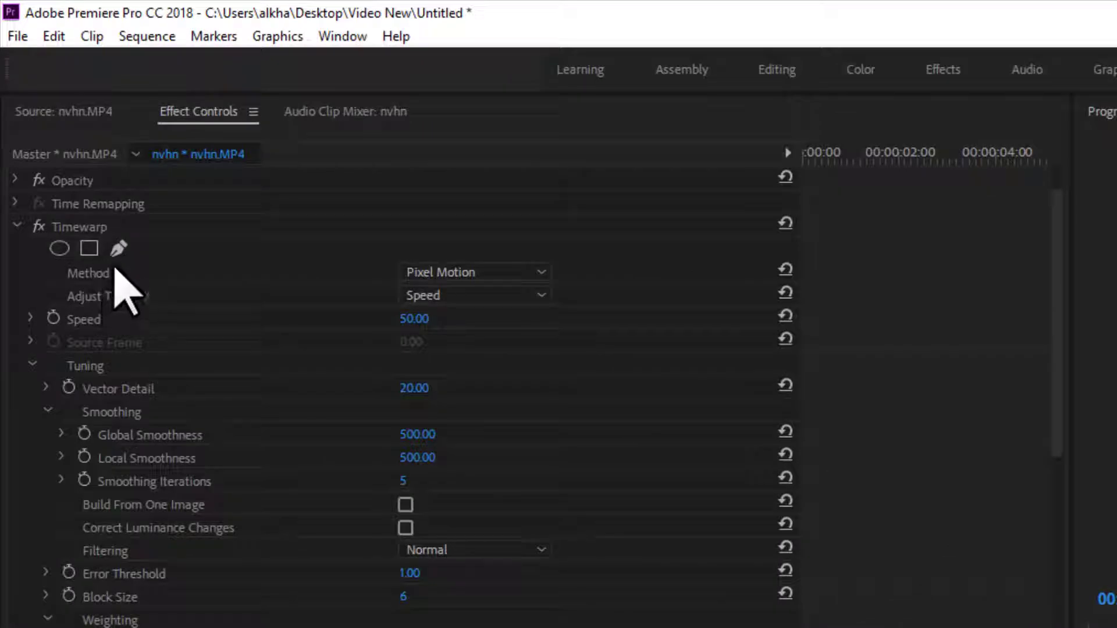
left_click(96, 227)
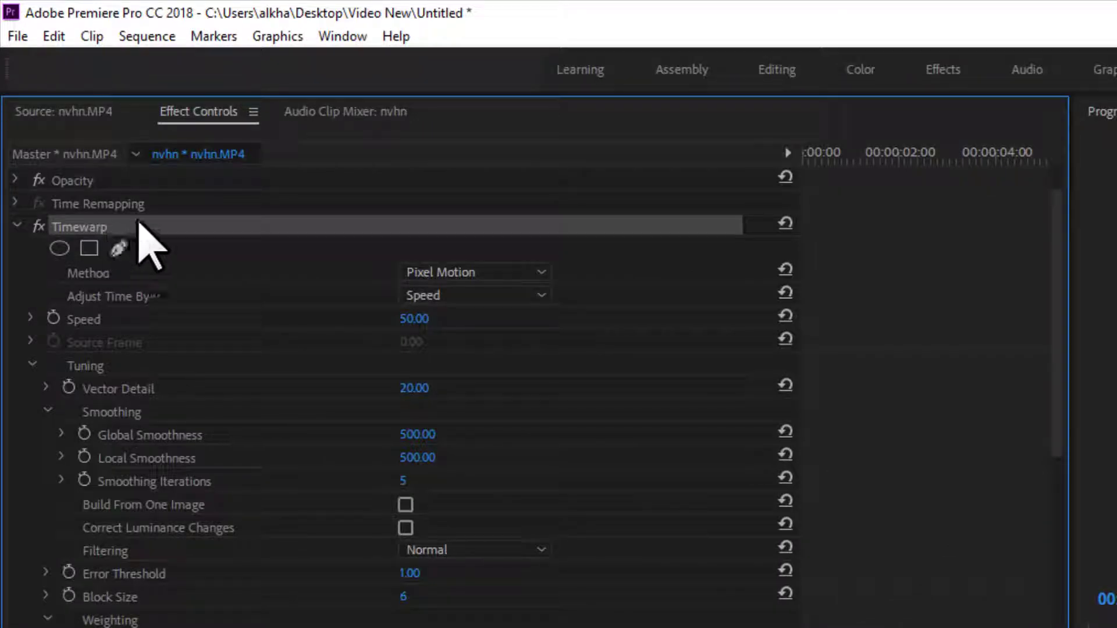
key("Delete")
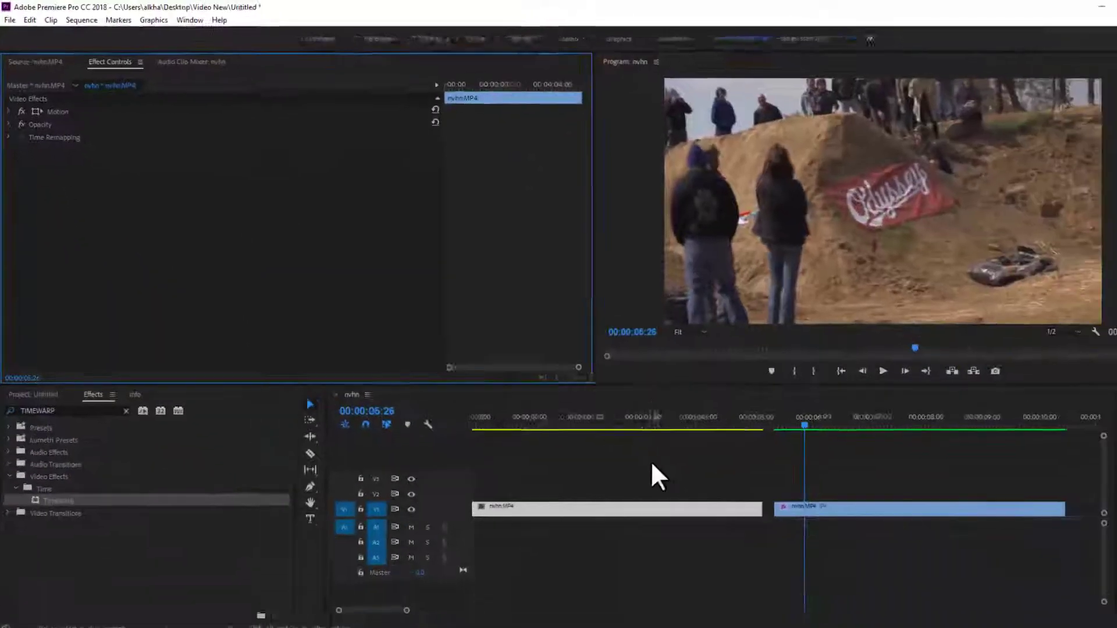
left_click_drag(675, 446, 580, 555)
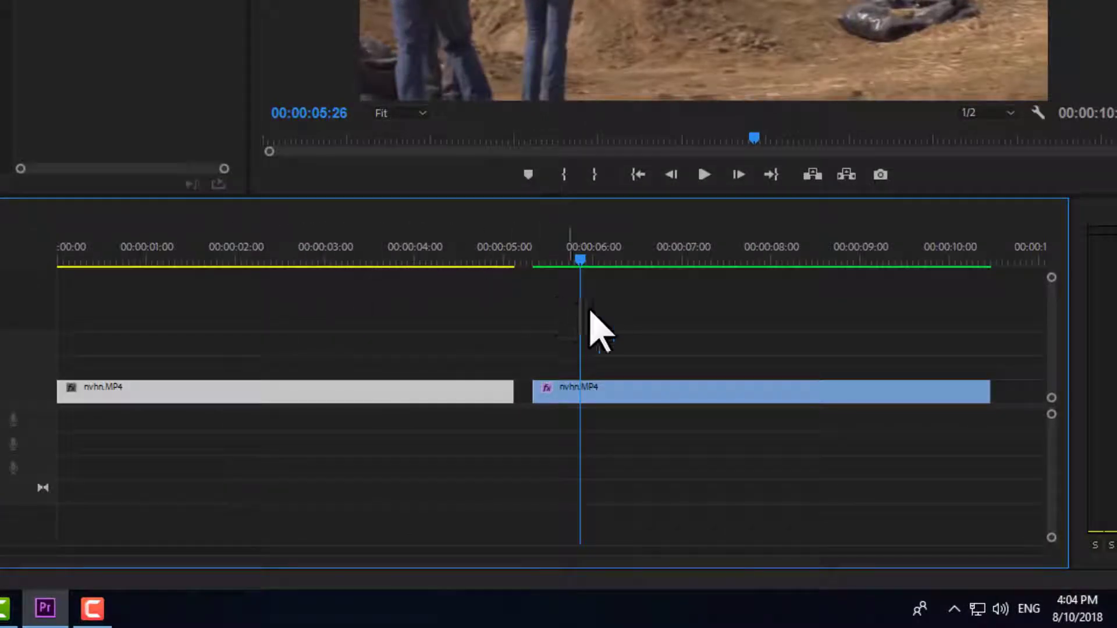
left_click_drag(600, 315, 806, 438)
left_click(679, 311)
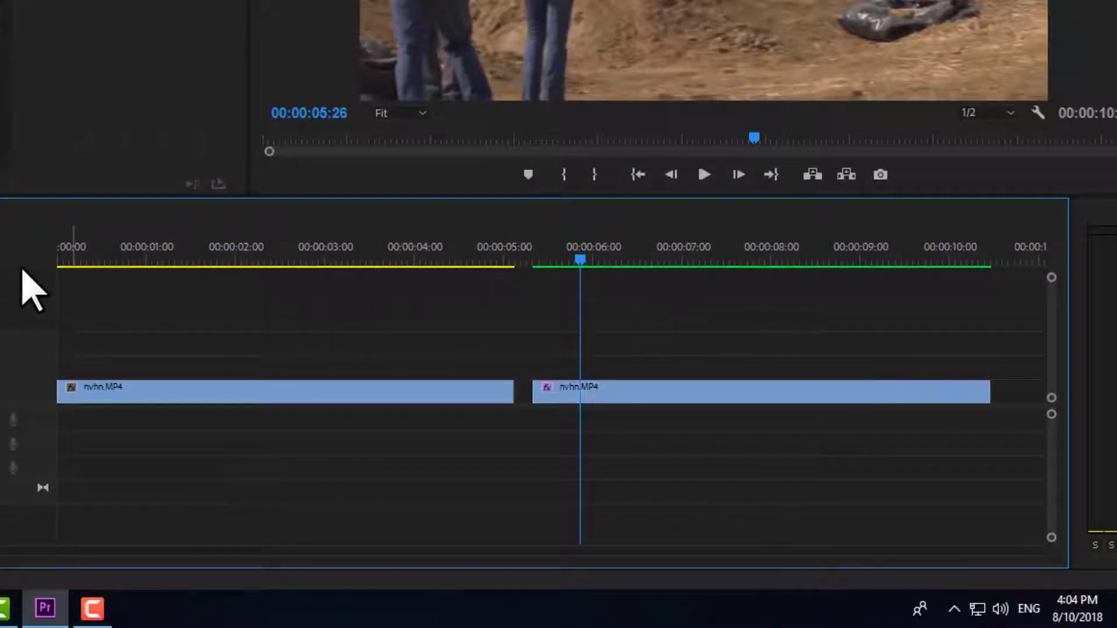
Compare speeds by playing the first clip from 00:00:00:00 and the Timewarp clip from 00:00:05:10.
left_click_drag(165, 243, 11, 236)
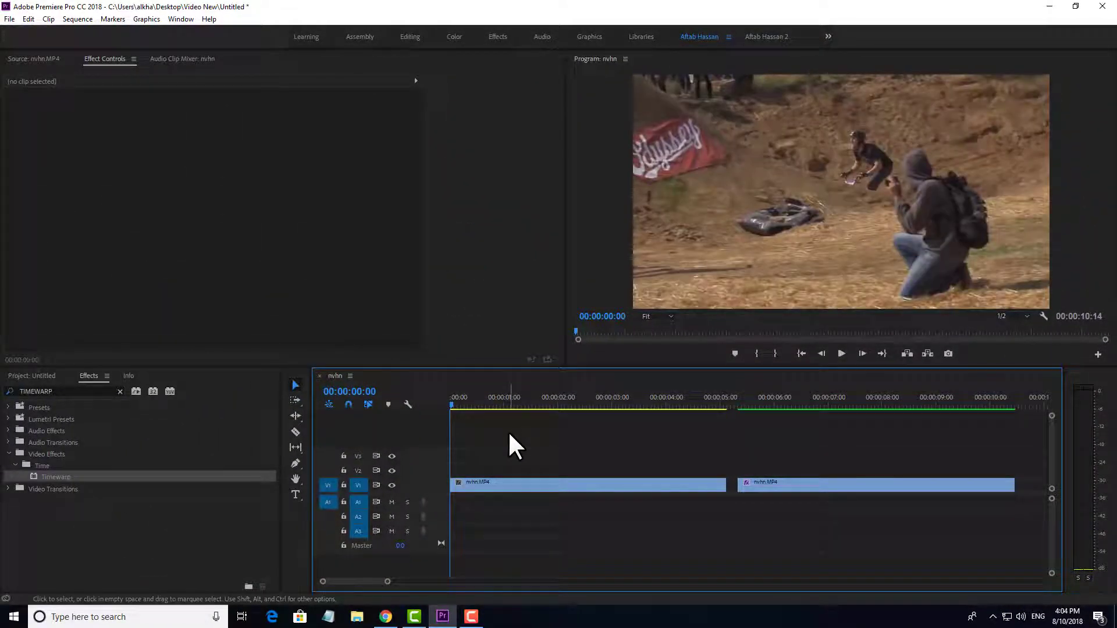
key("space")
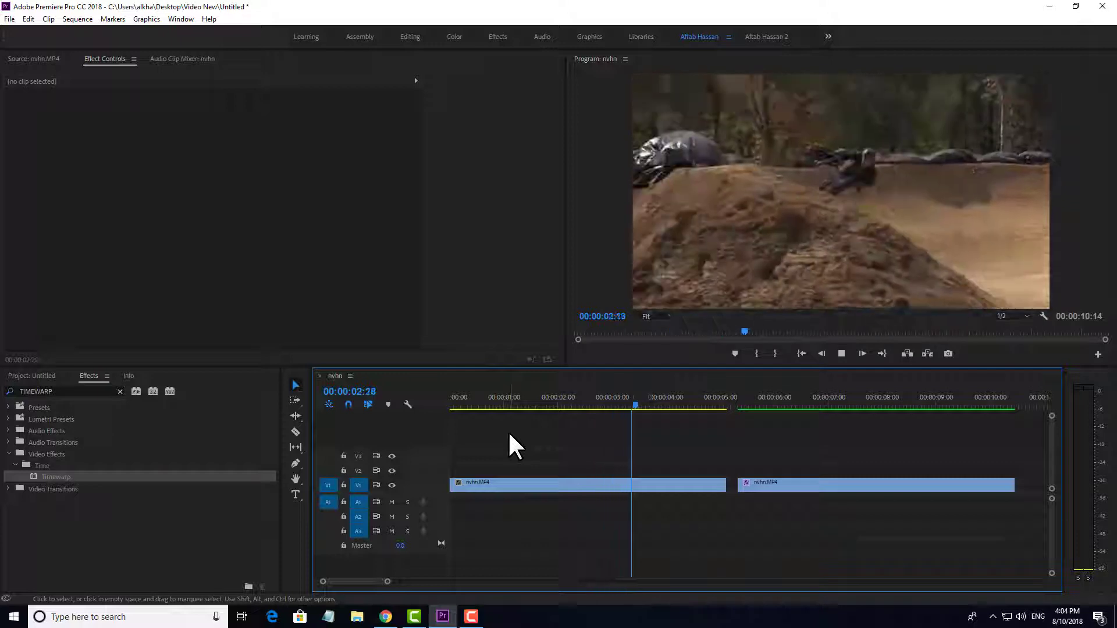
left_click(738, 401)
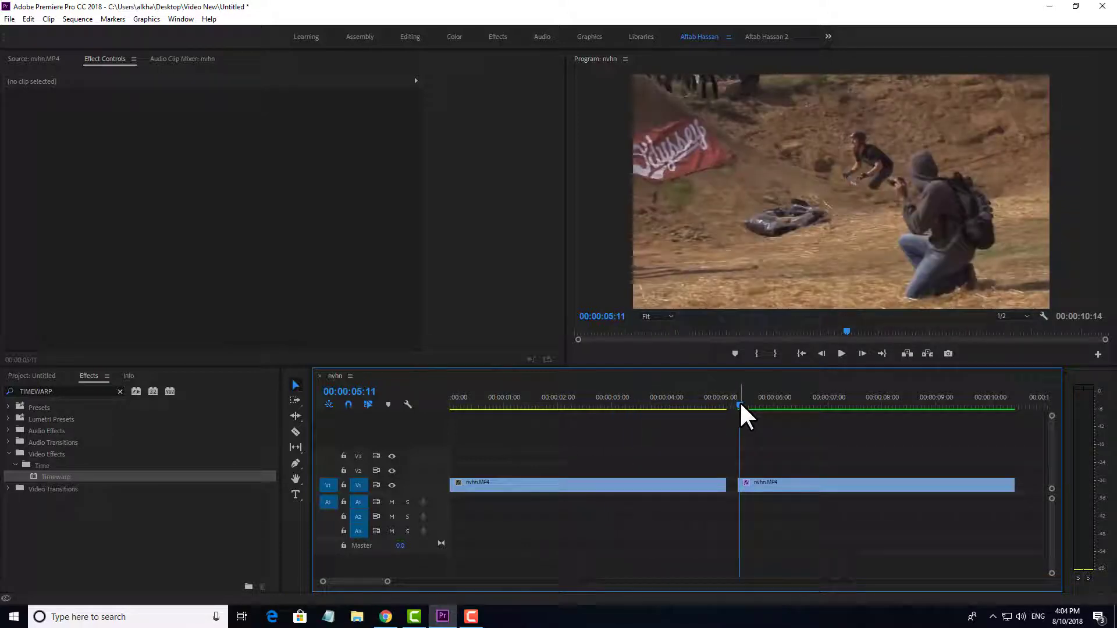
left_click_drag(739, 400, 738, 402)
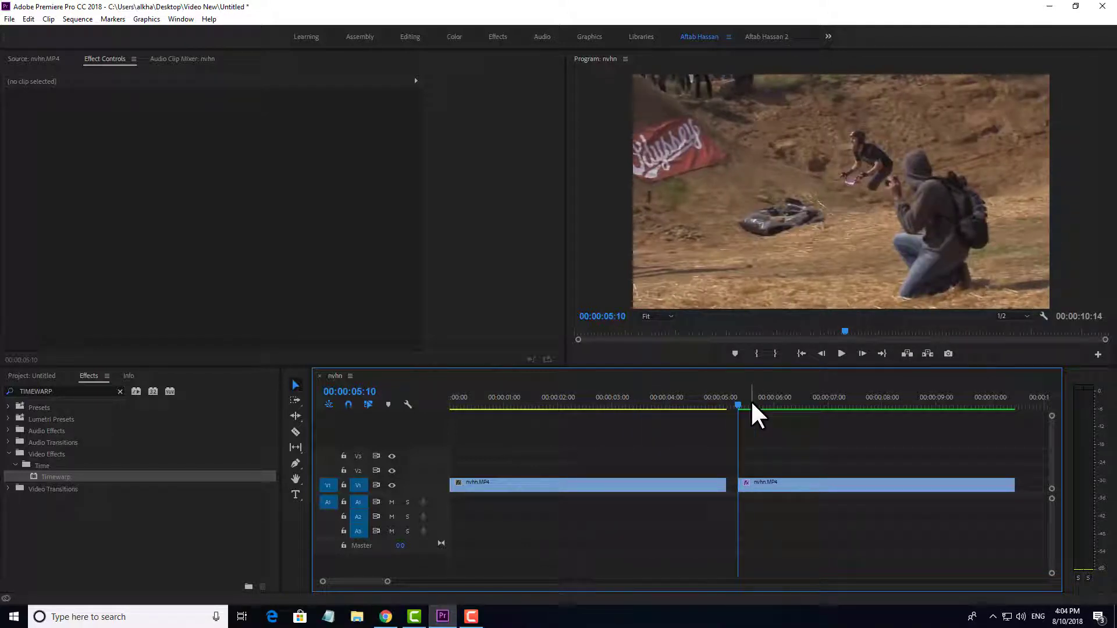
key("space")
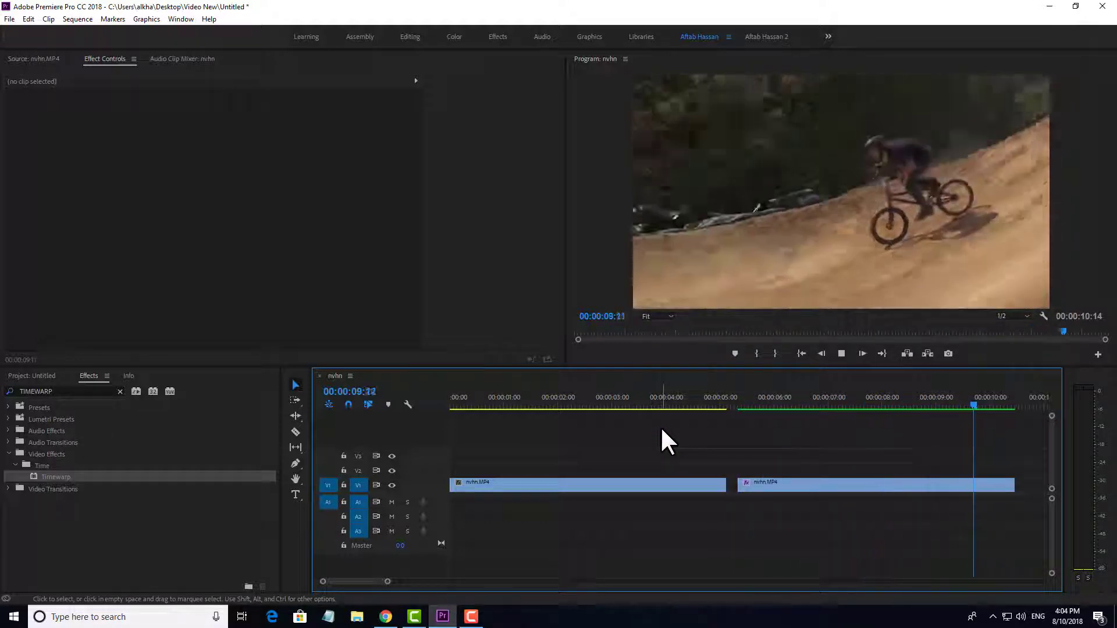
key("space")
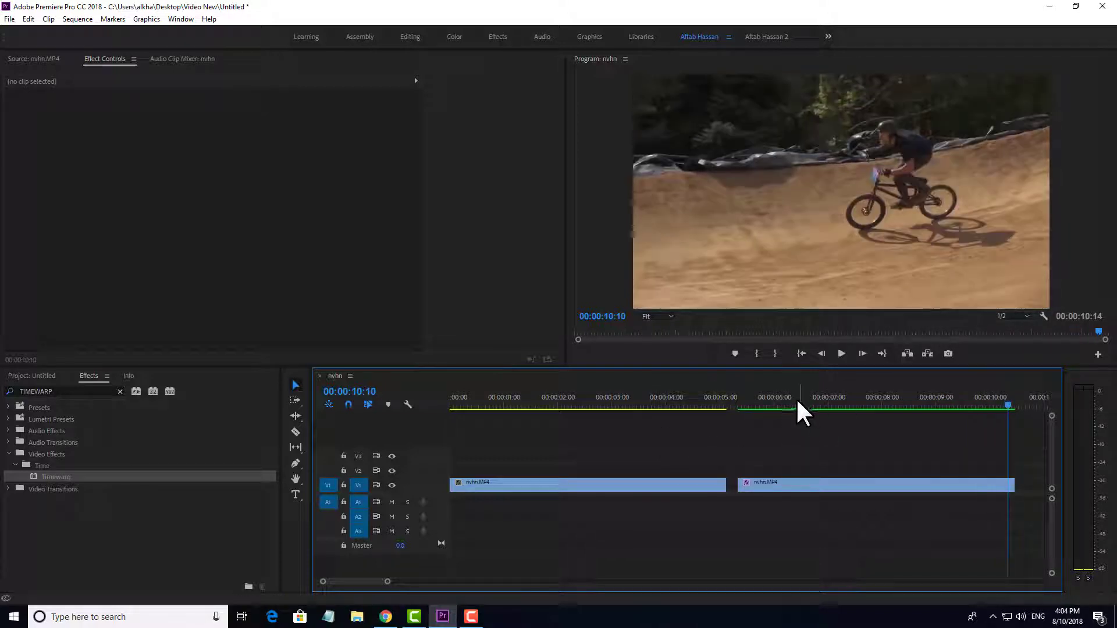
Replay the start of the Timewarp clip, and play the unaffected first clip from 00:00:02:14 and from 00:00:00:15.
left_click_drag(774, 404, 740, 420)
key("space")
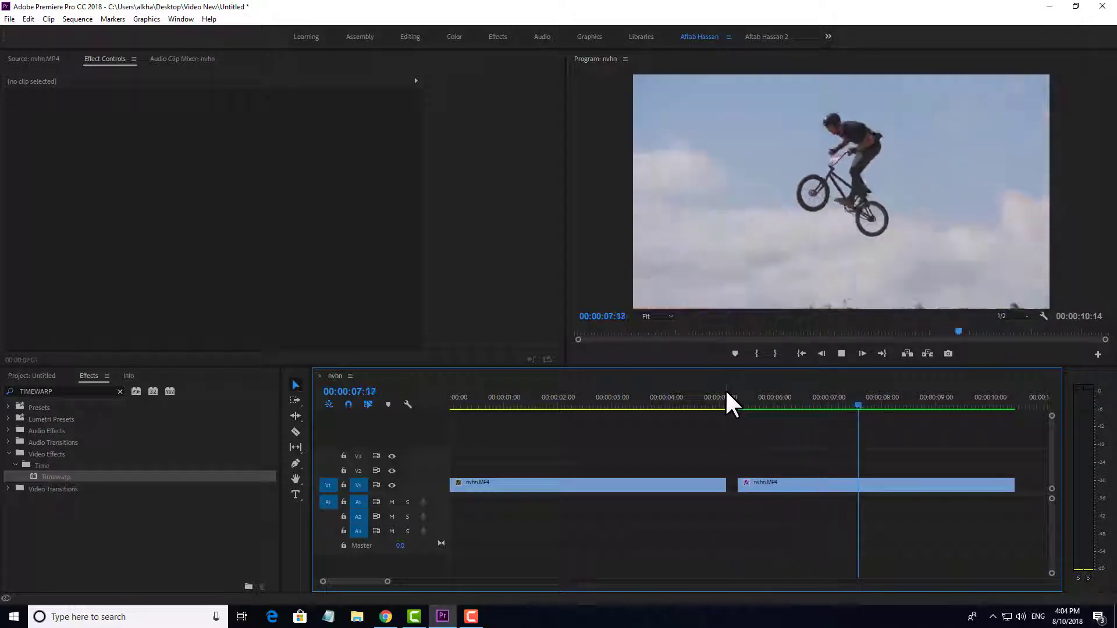
key("space")
left_click(585, 397)
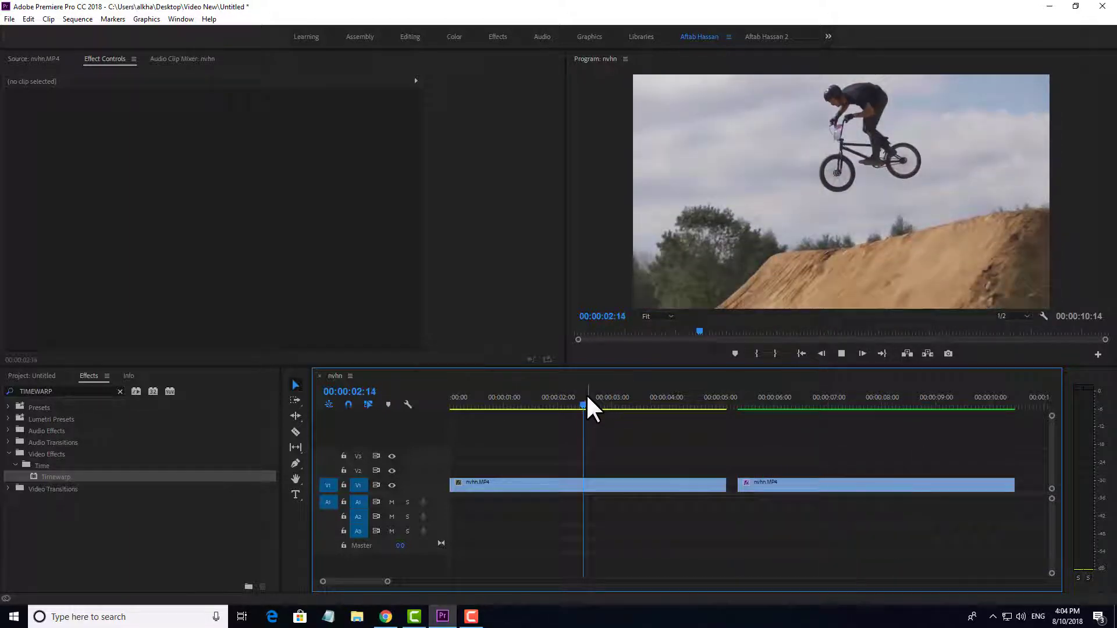
key("space")
left_click_drag(507, 405, 478, 406)
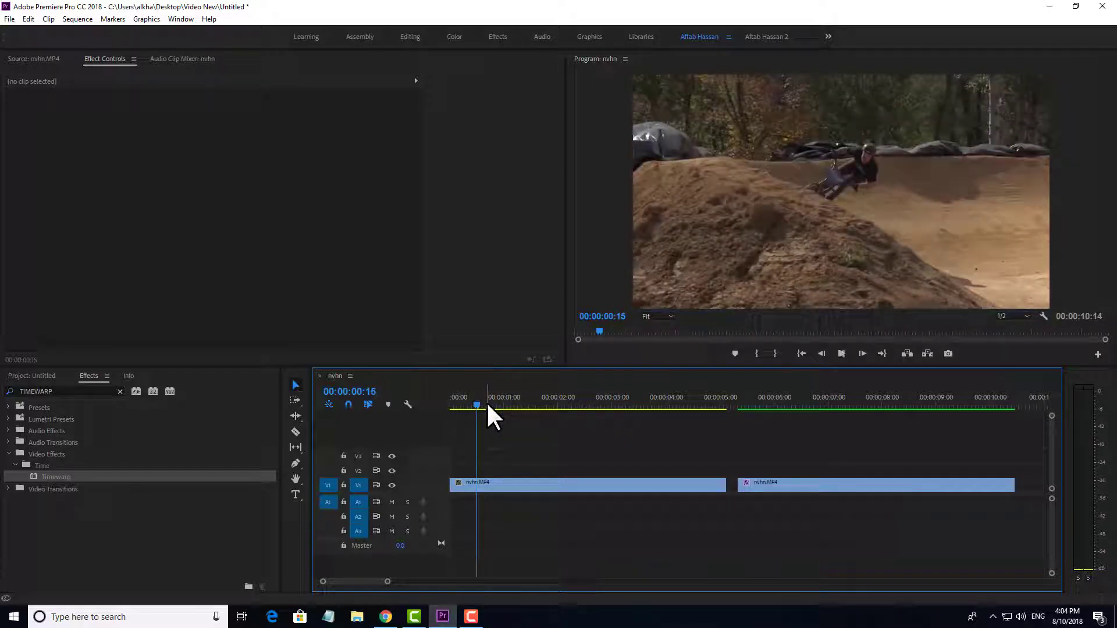
key("space")
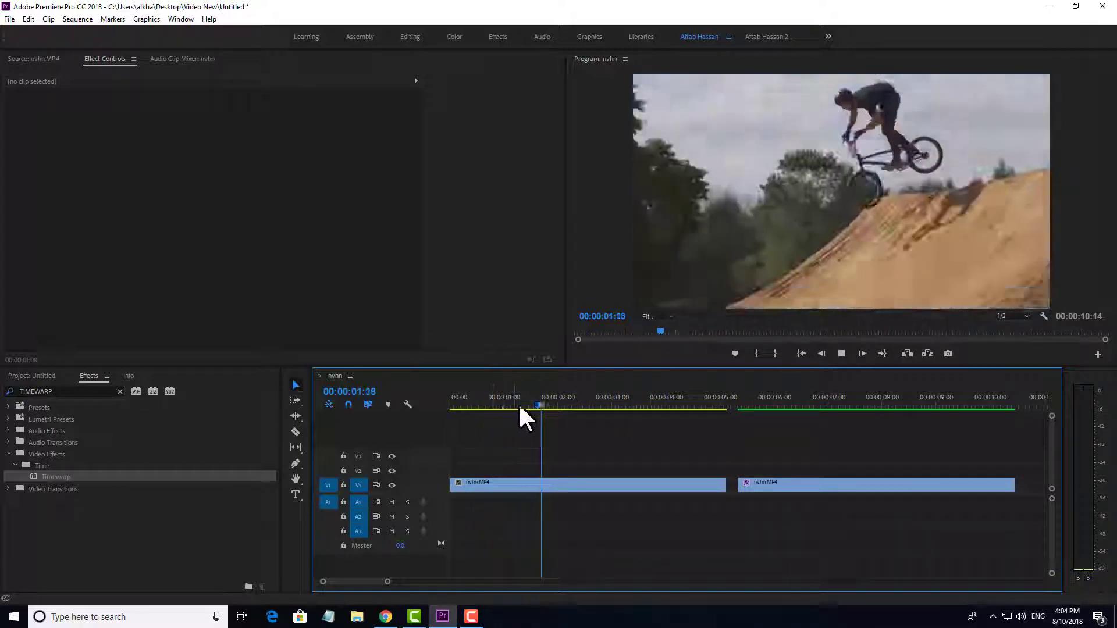
key("space")
Play the second, Timewarp clip again from near its start and return the playhead to 00:00:06:00.
left_click(757, 399)
key("space")
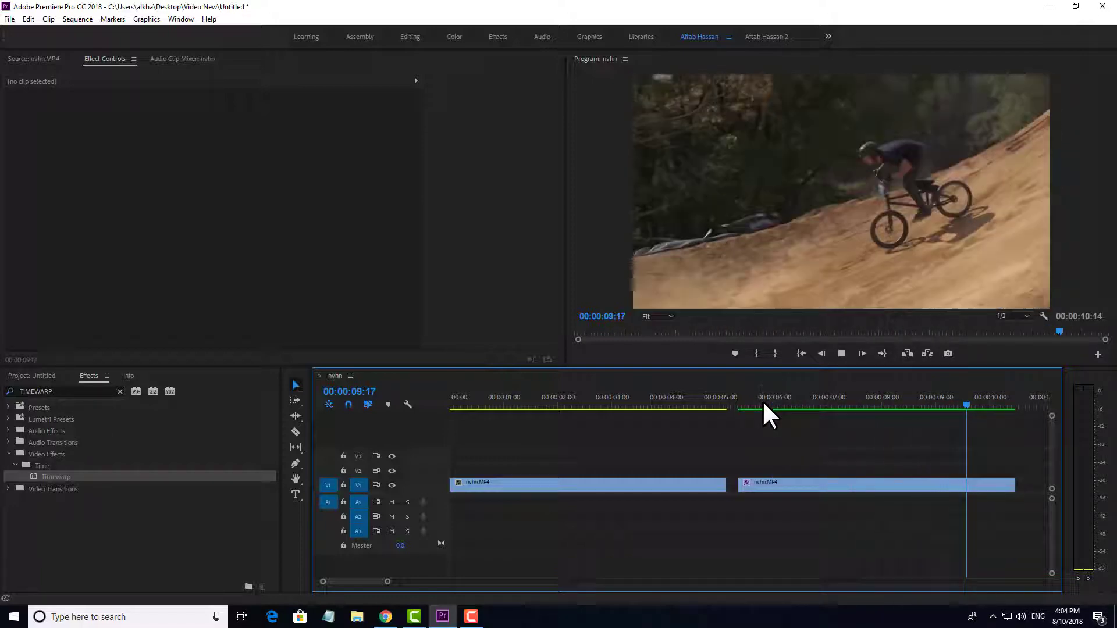
key("space")
left_click_drag(866, 403, 773, 403)
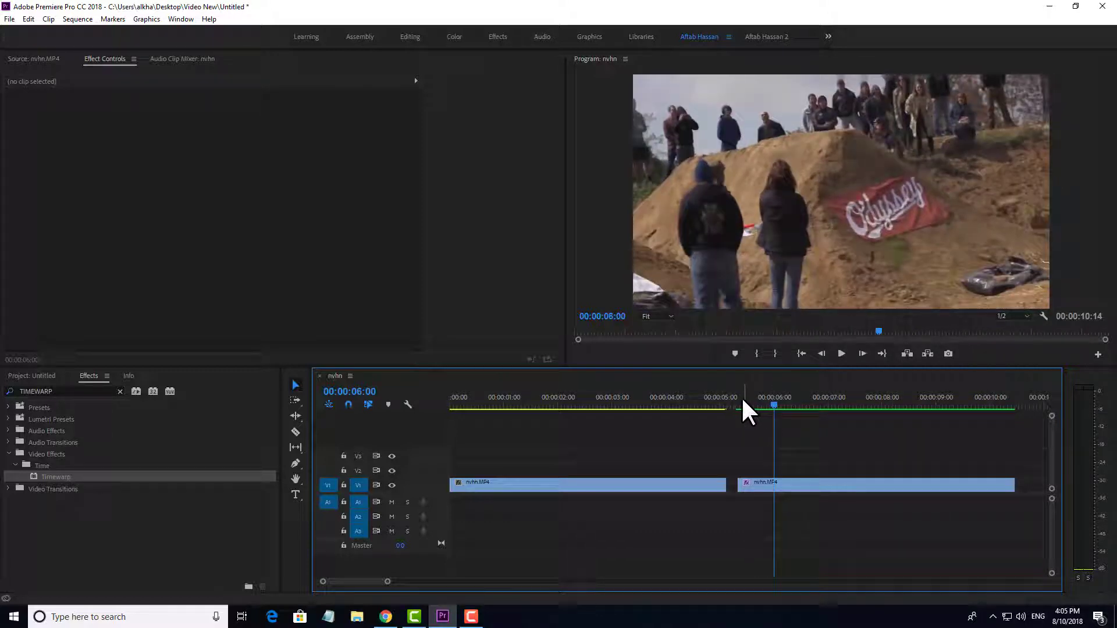